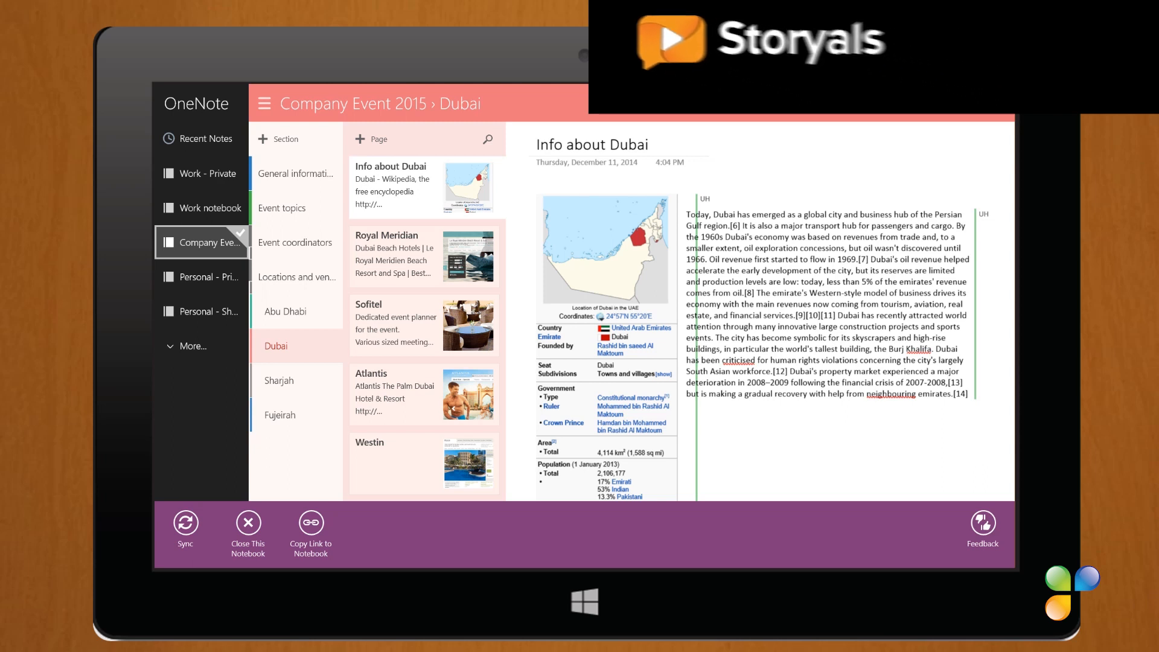
Step: Go to the Sofitel page and add a new page titled "Onsite visit" to the Dubai section
key(Escape)
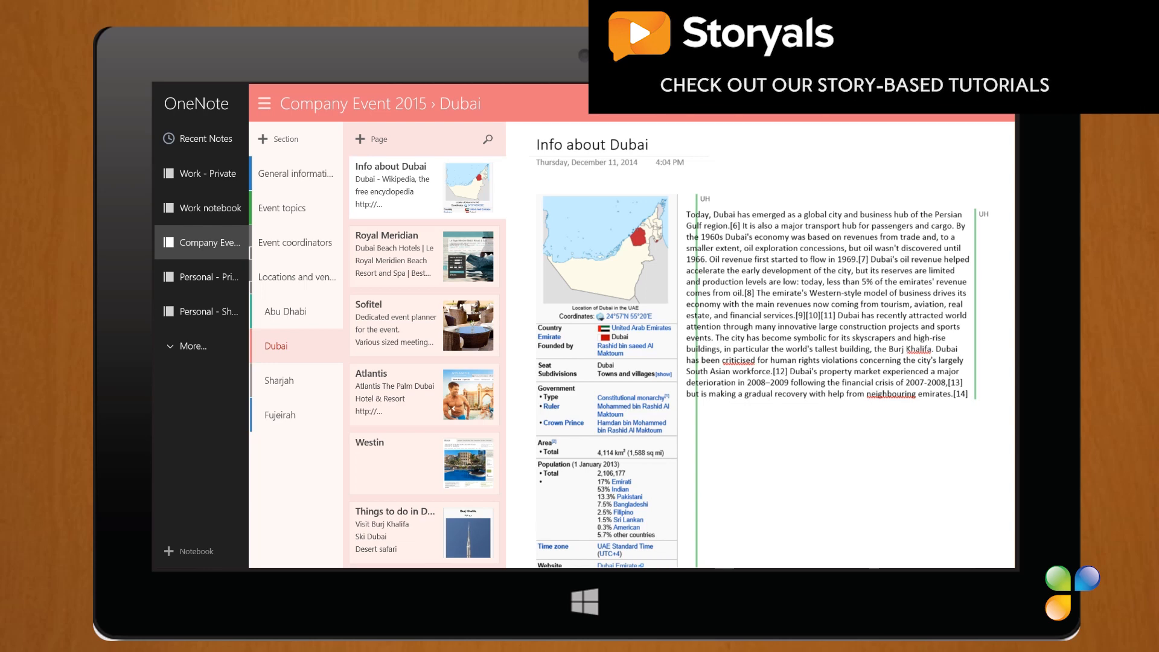
click(395, 323)
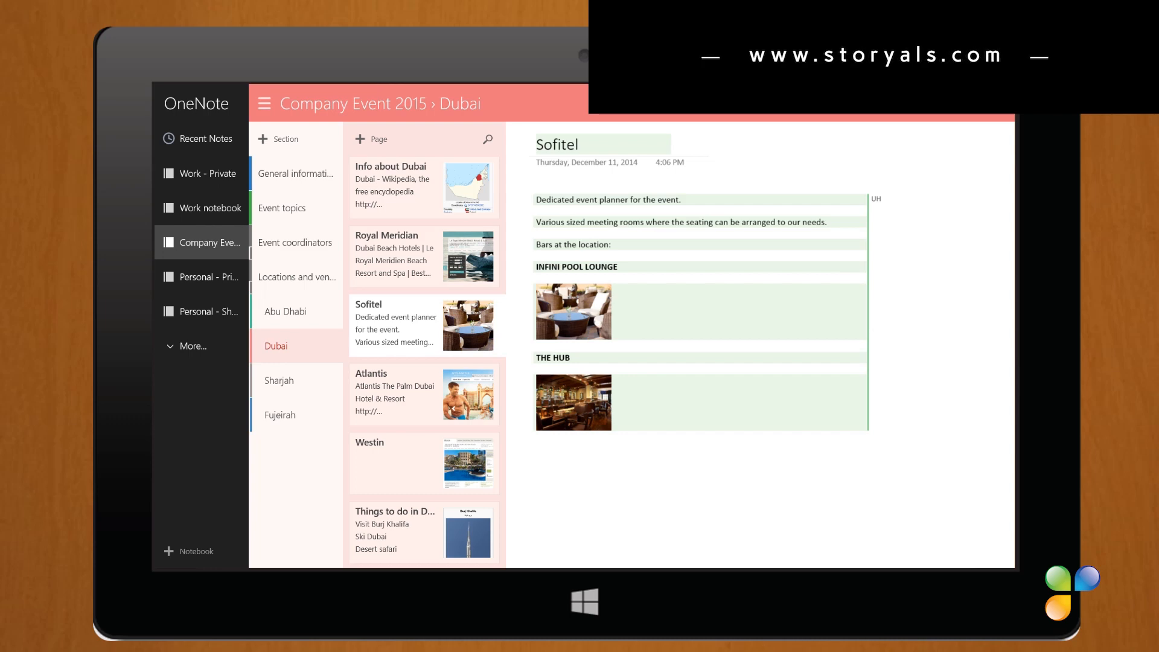
click(379, 140)
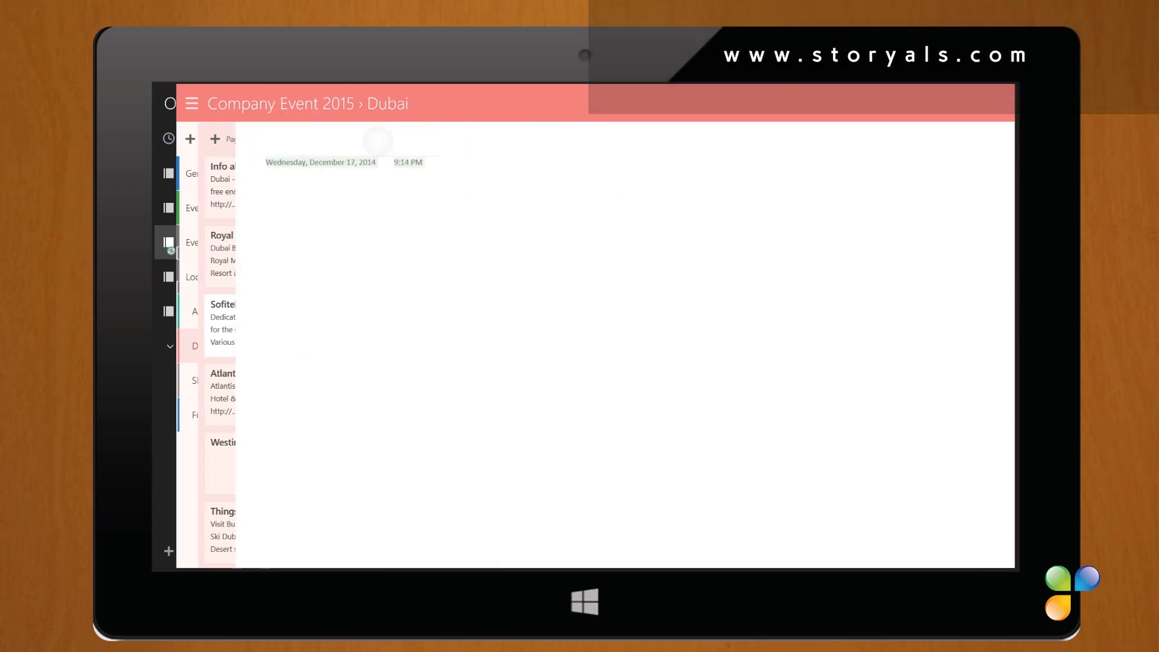
text(Onsite visit)
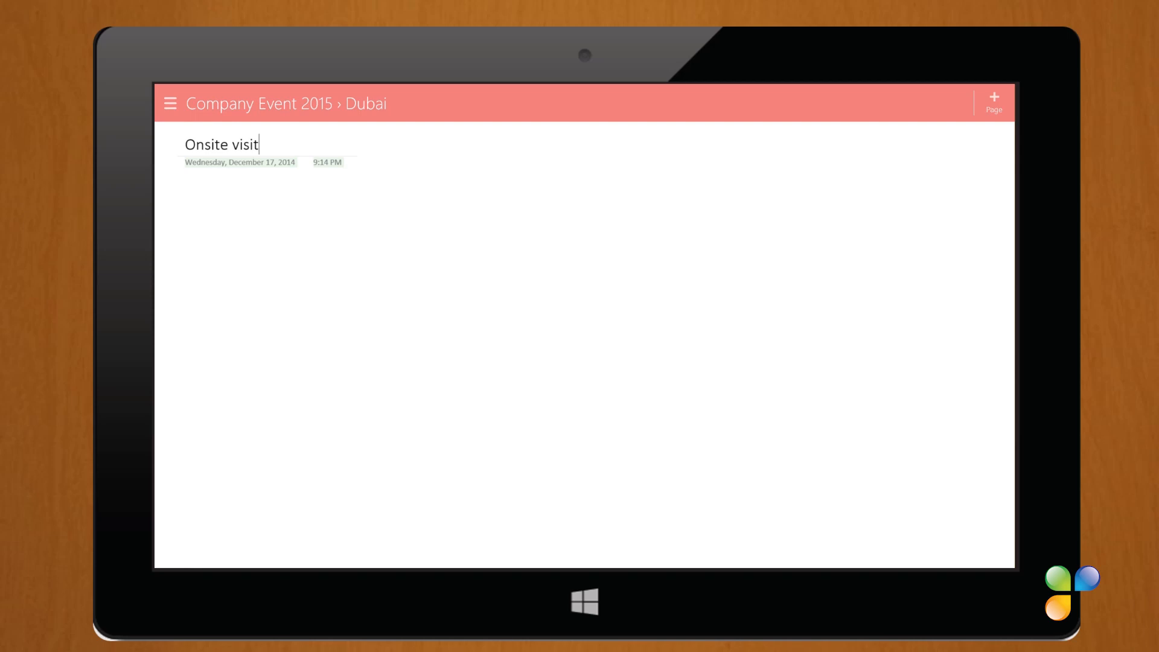
Step: Show rule lines on the Onsite visit page
drag(659, 611, 653, 529)
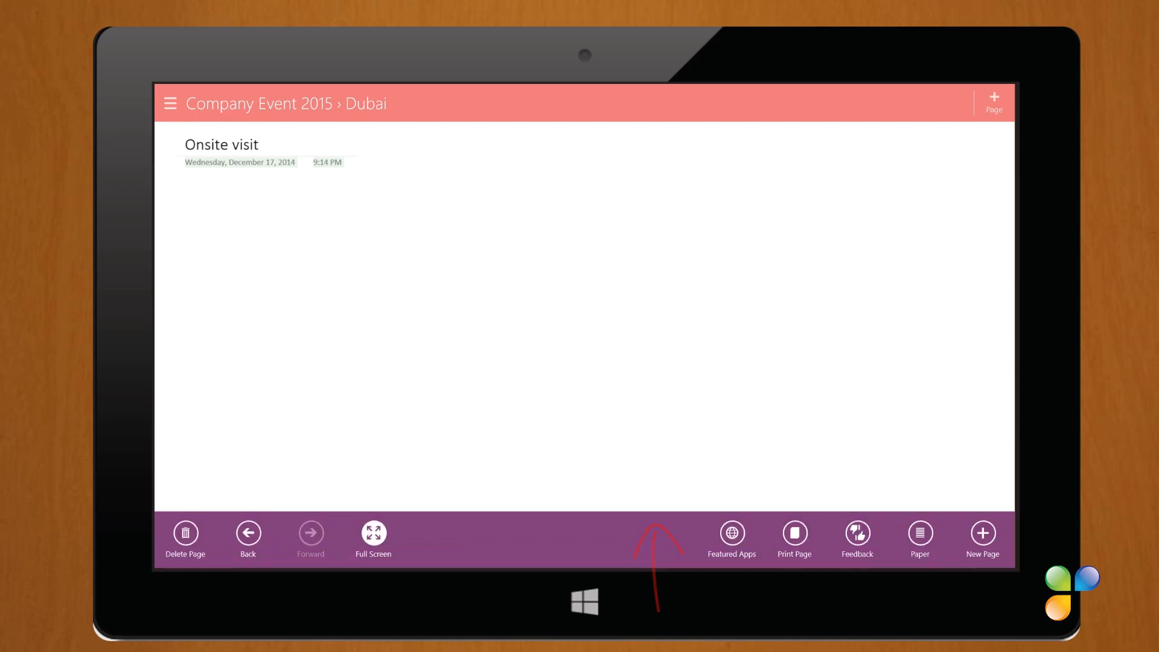
click(920, 534)
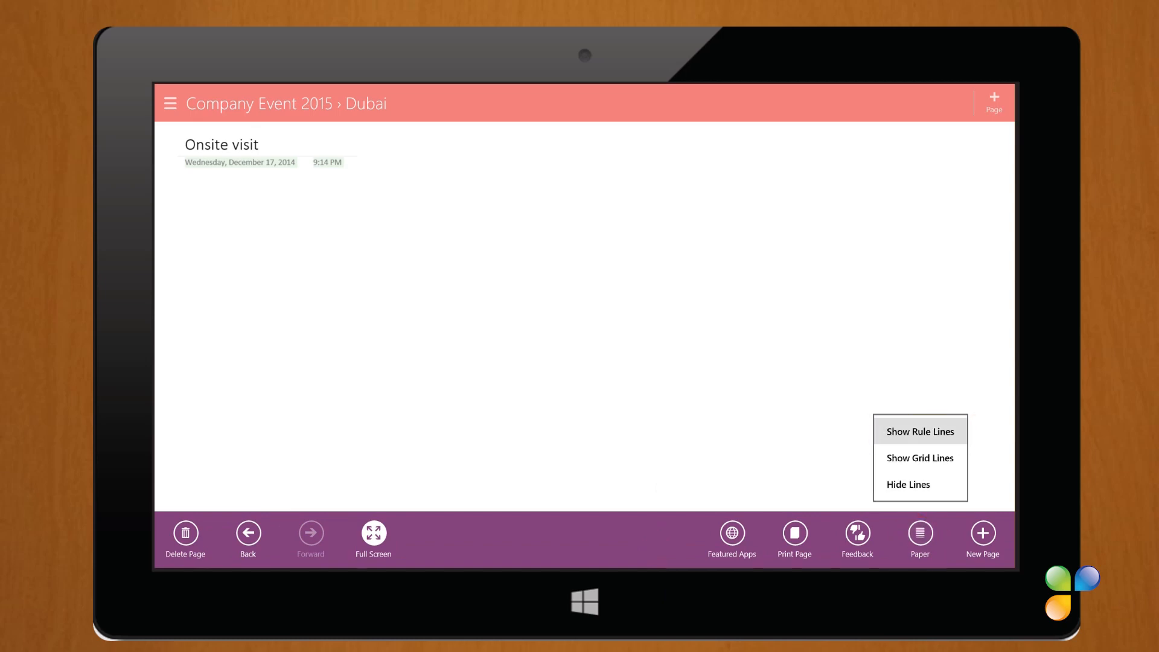
click(921, 431)
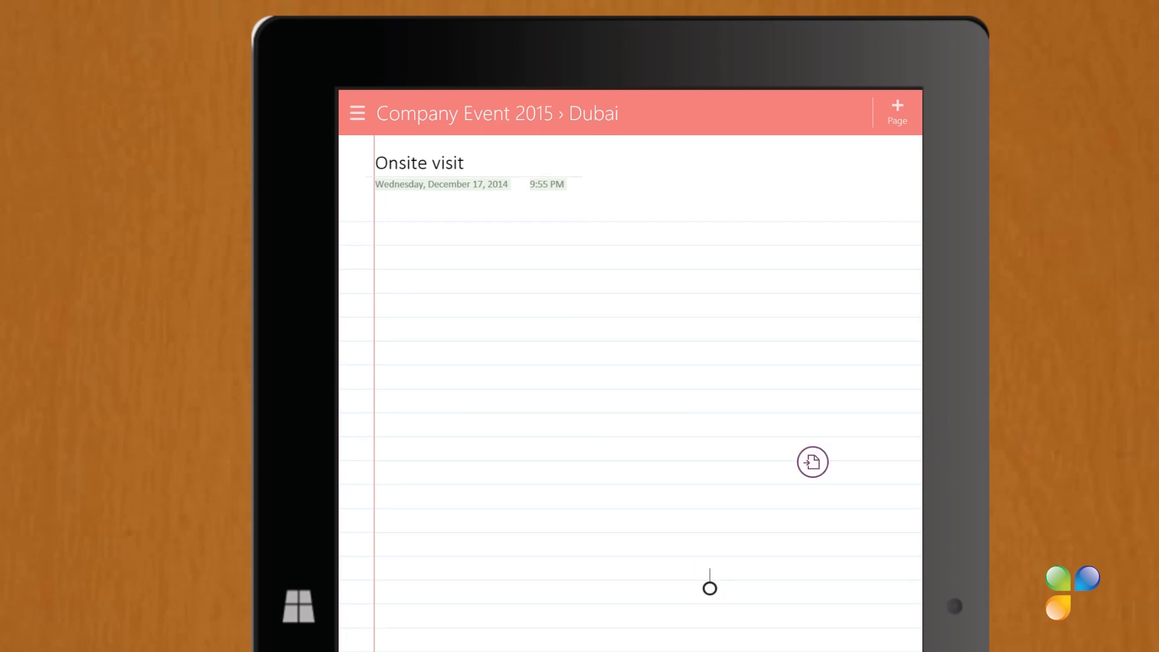
Step: Handwrite plus and minus notes in thin blue pen about the hotel's good location, outside construction, and dedicated event planner and concierge
click(814, 462)
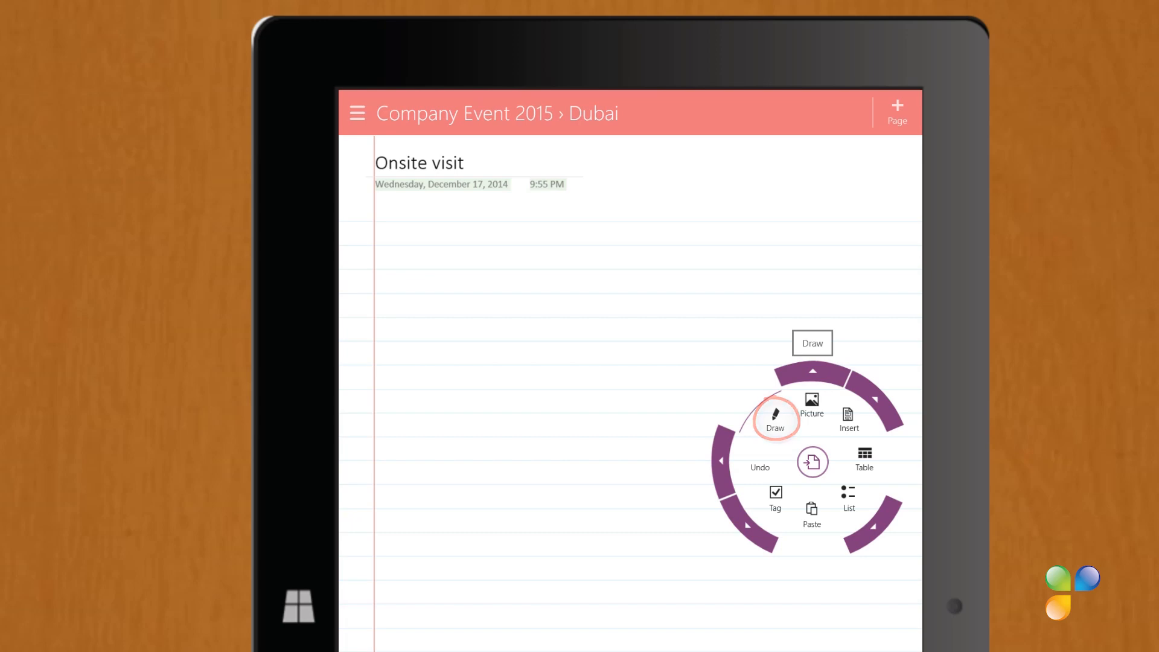
click(775, 418)
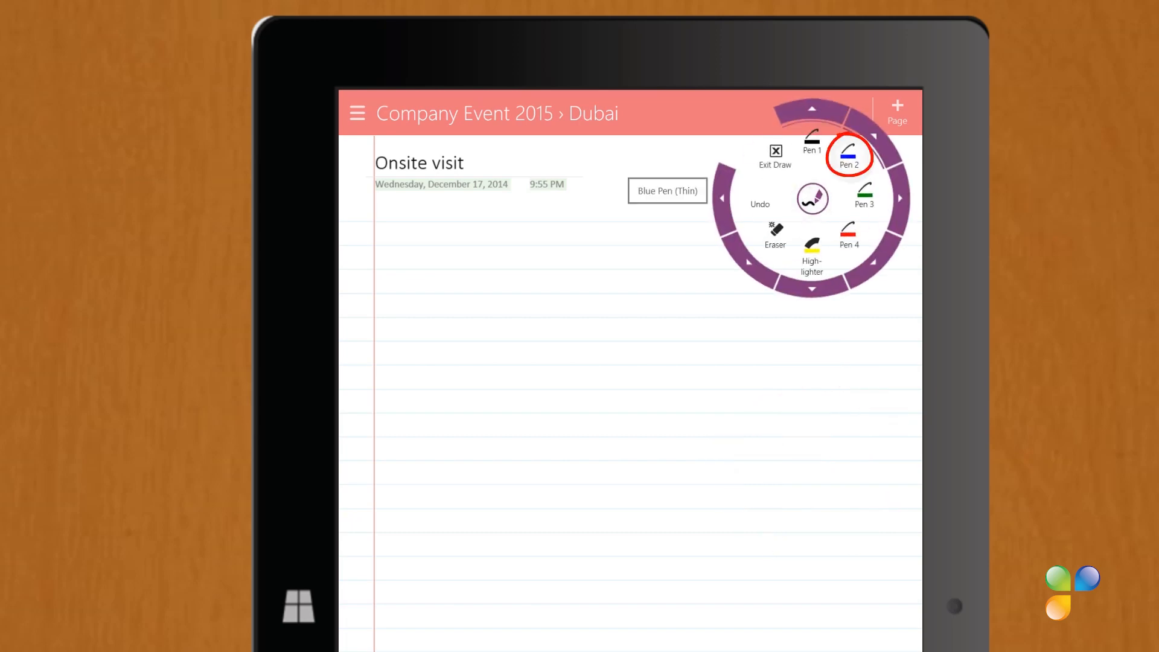
click(849, 155)
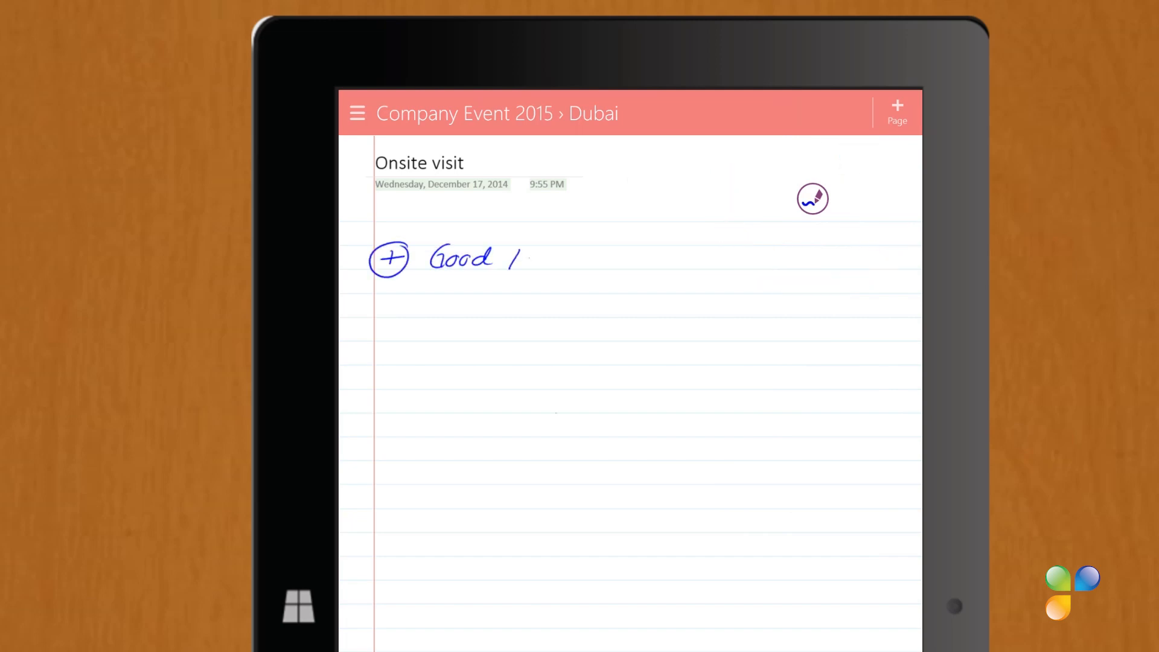
drag(606, 263, 626, 258)
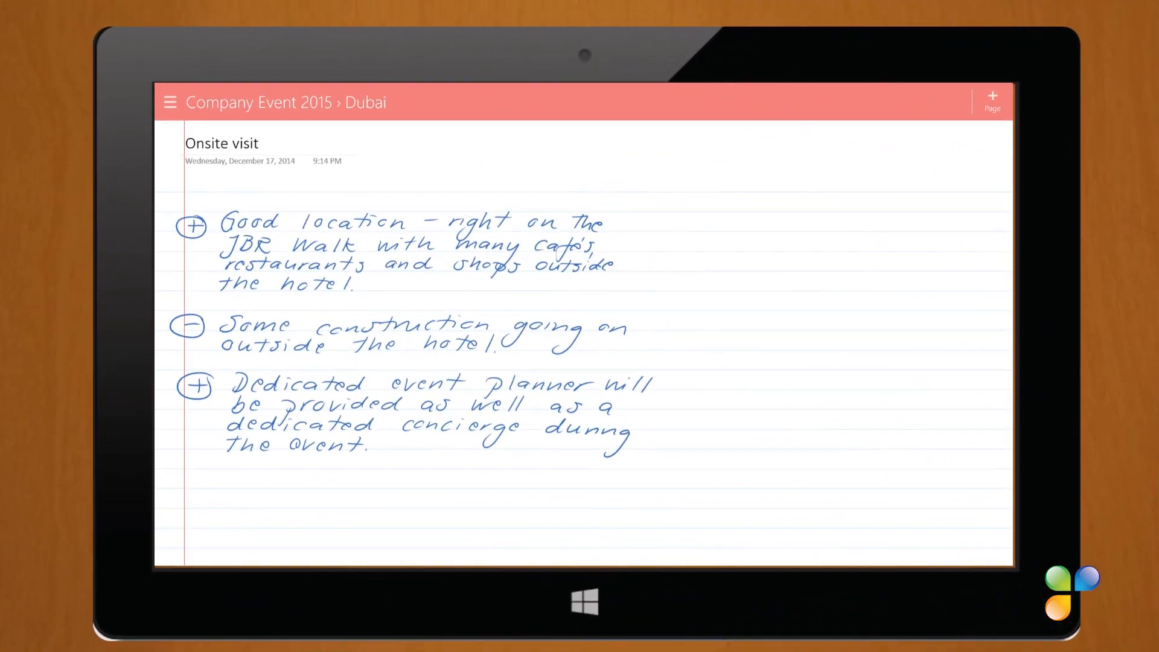
Step: Add another page to the Dubai section and title it "Location map"
click(993, 102)
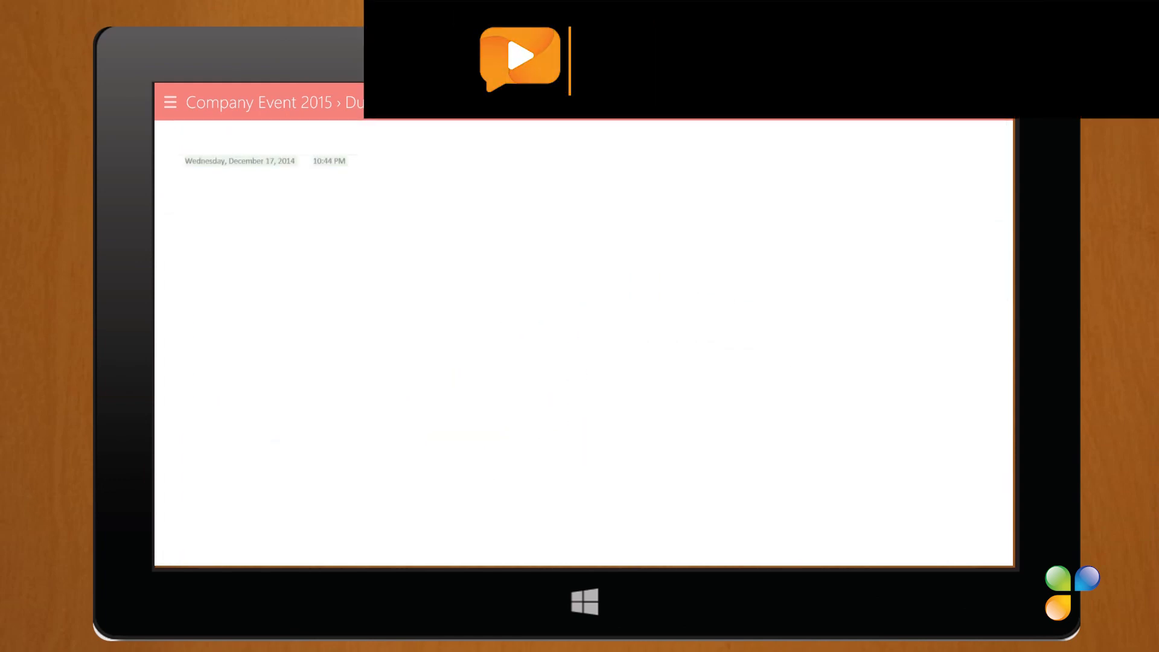
click(181, 157)
text(Location map)
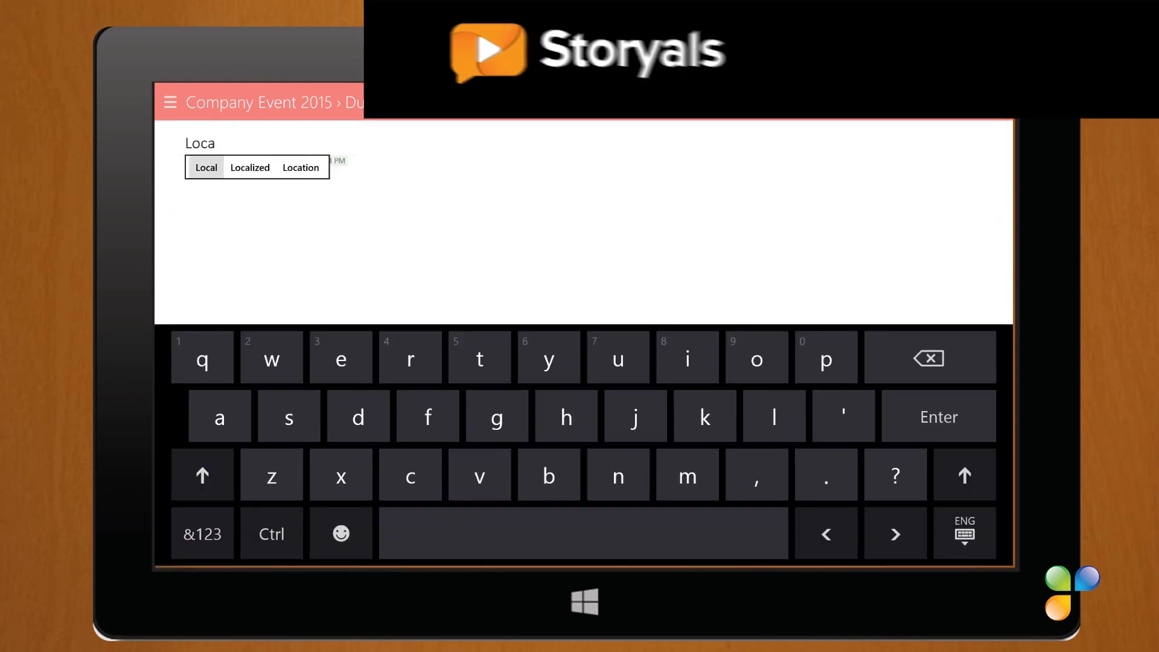
Step: Sketch a labelled map showing a yellow-highlighted Public beach, red Walk path, Shops, Café's and Restaurants boxes, JBR Walk and the Hotel
click(184, 209)
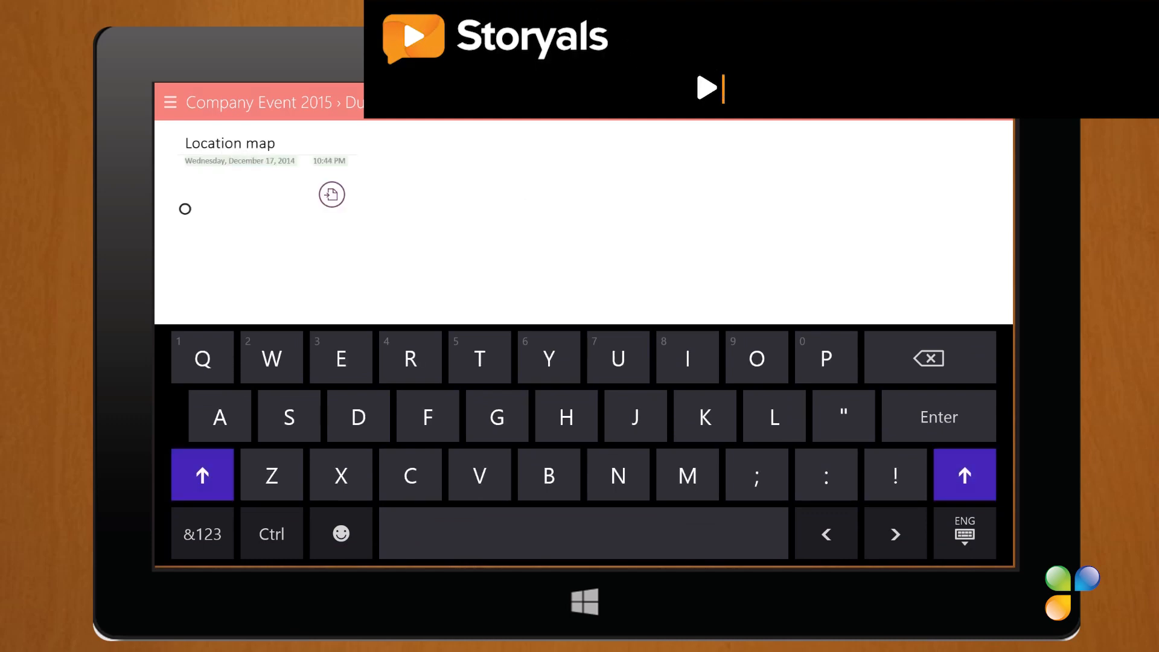
click(332, 194)
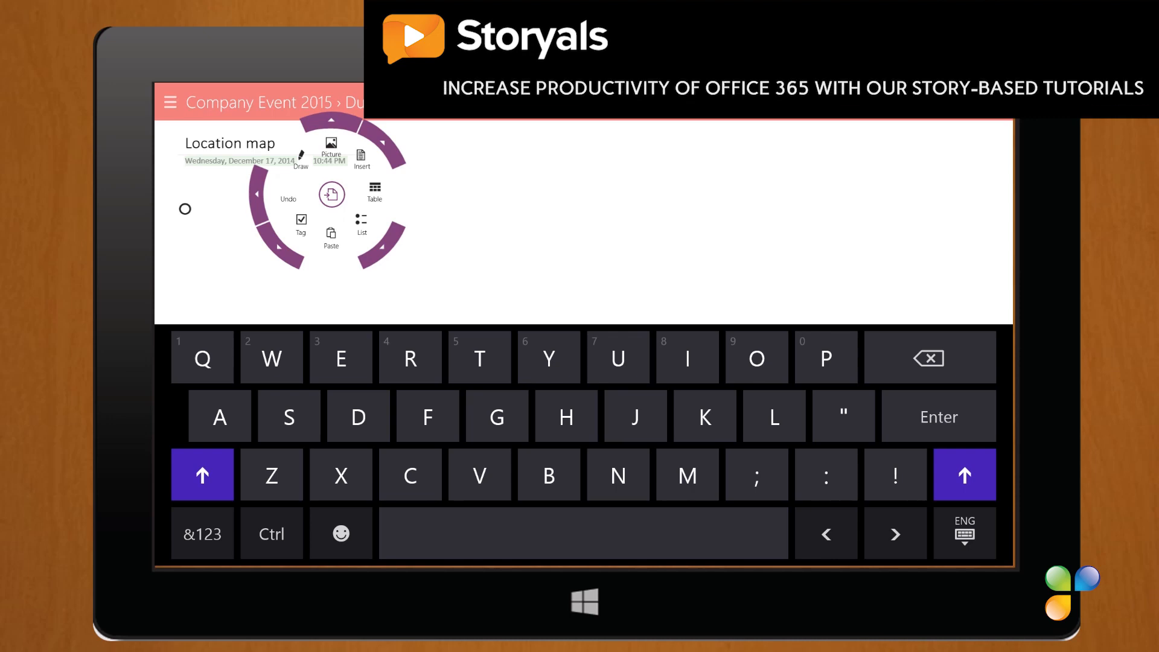
click(301, 158)
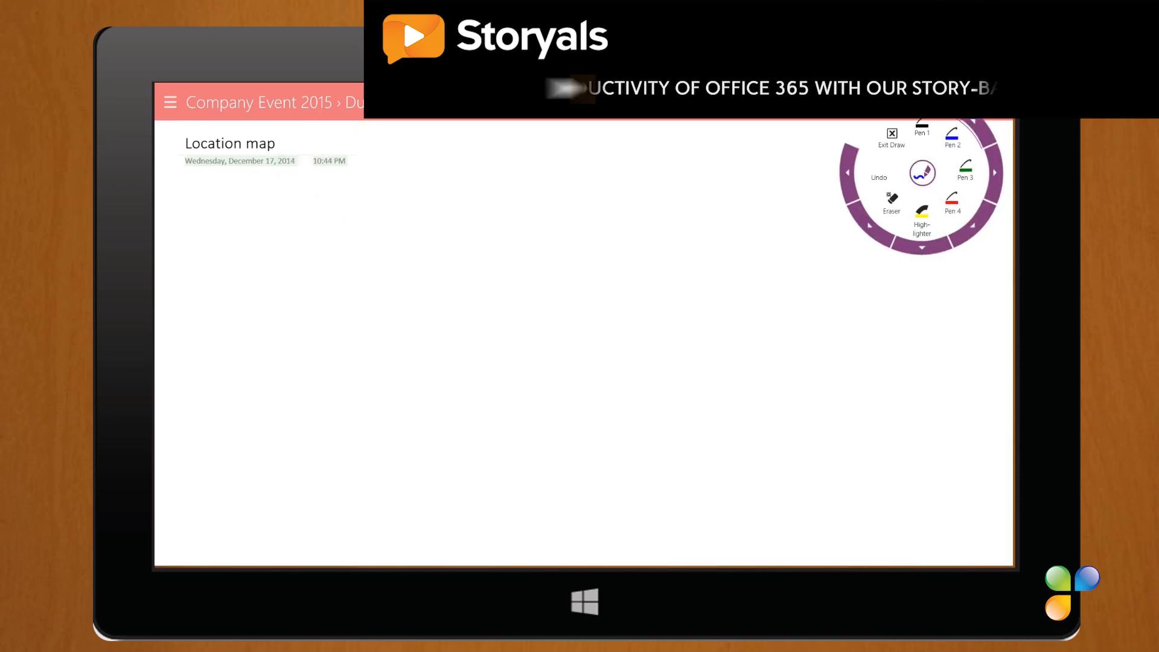
click(922, 215)
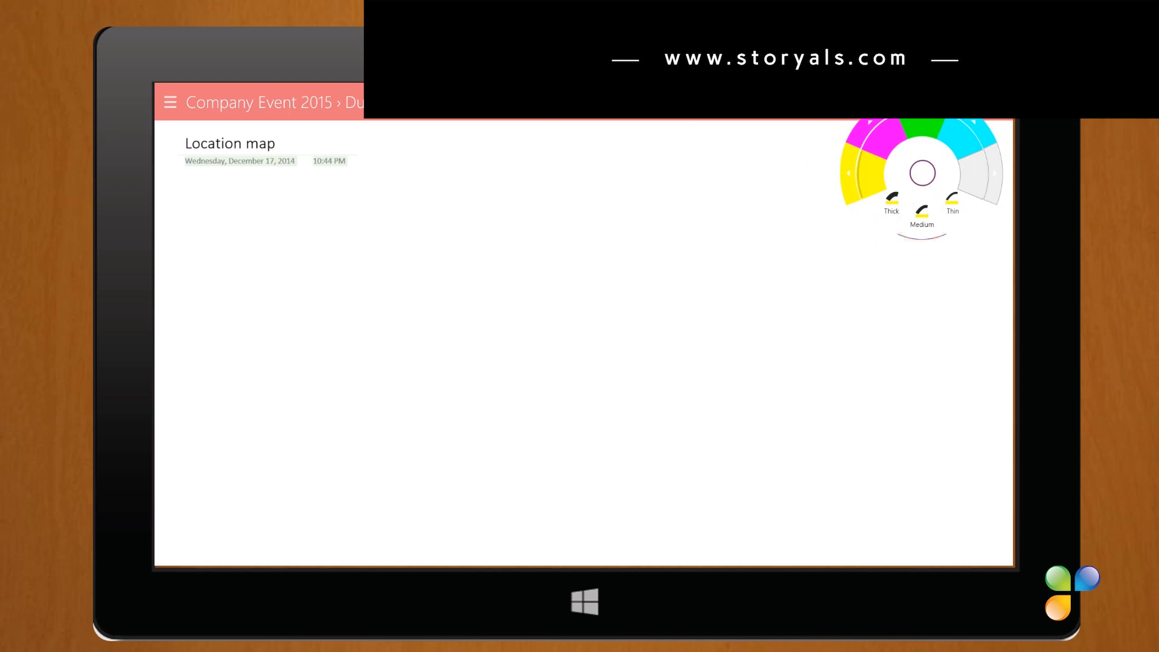
mouse_move(184, 245)
mouse_down()
mouse_move(249, 203)
mouse_move(504, 211)
mouse_up()
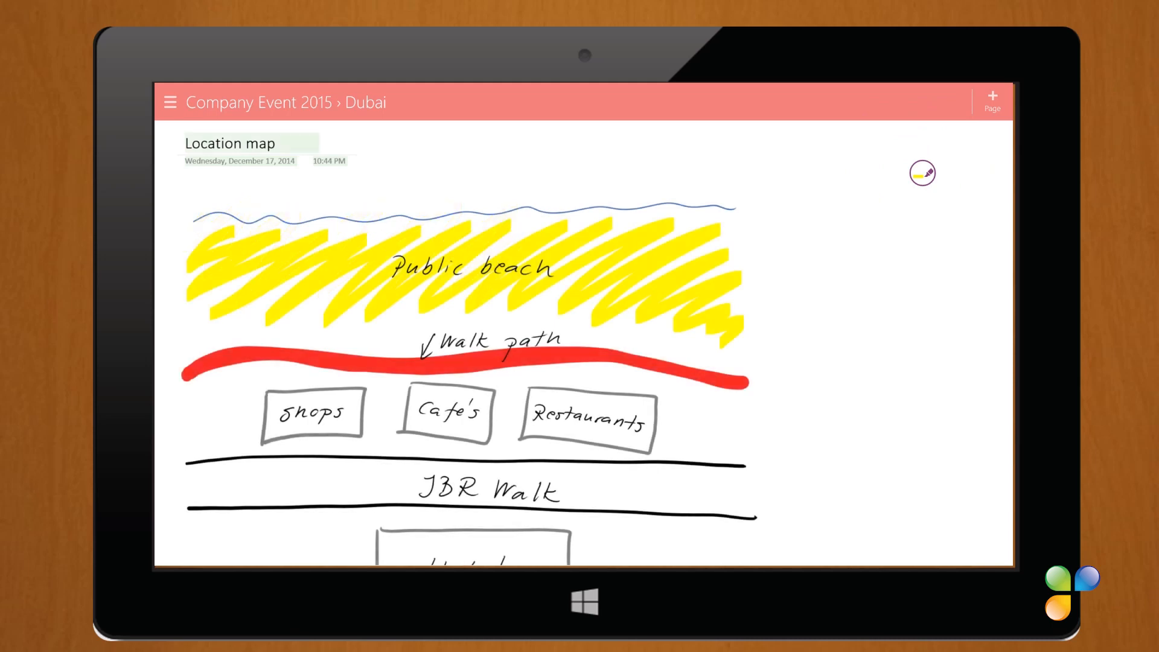
scroll(558, 344, down, 2)
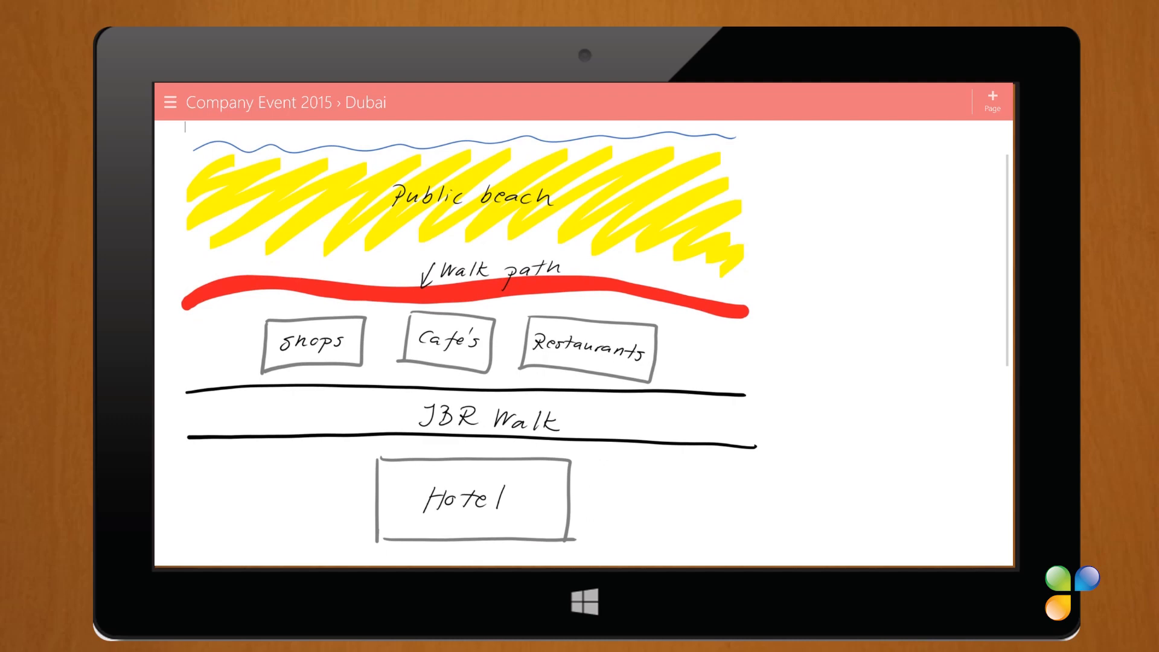
click(332, 173)
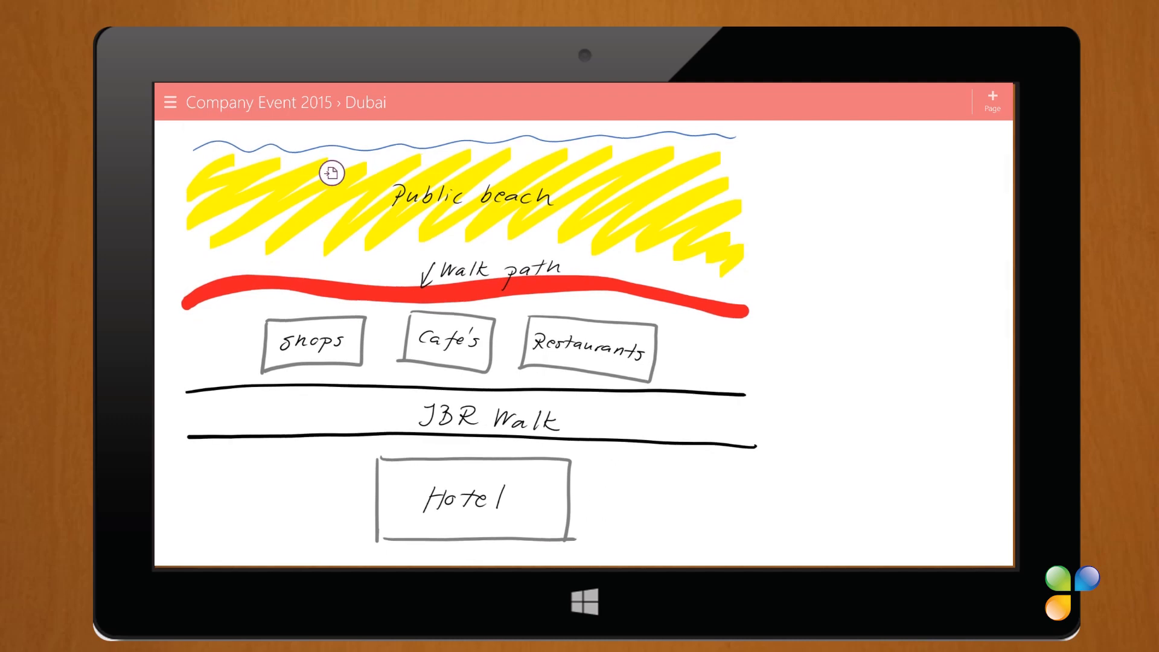
Step: Add a new page in the Dubai section, take four camera photos of the hotel and its surroundings, and insert them all
click(993, 102)
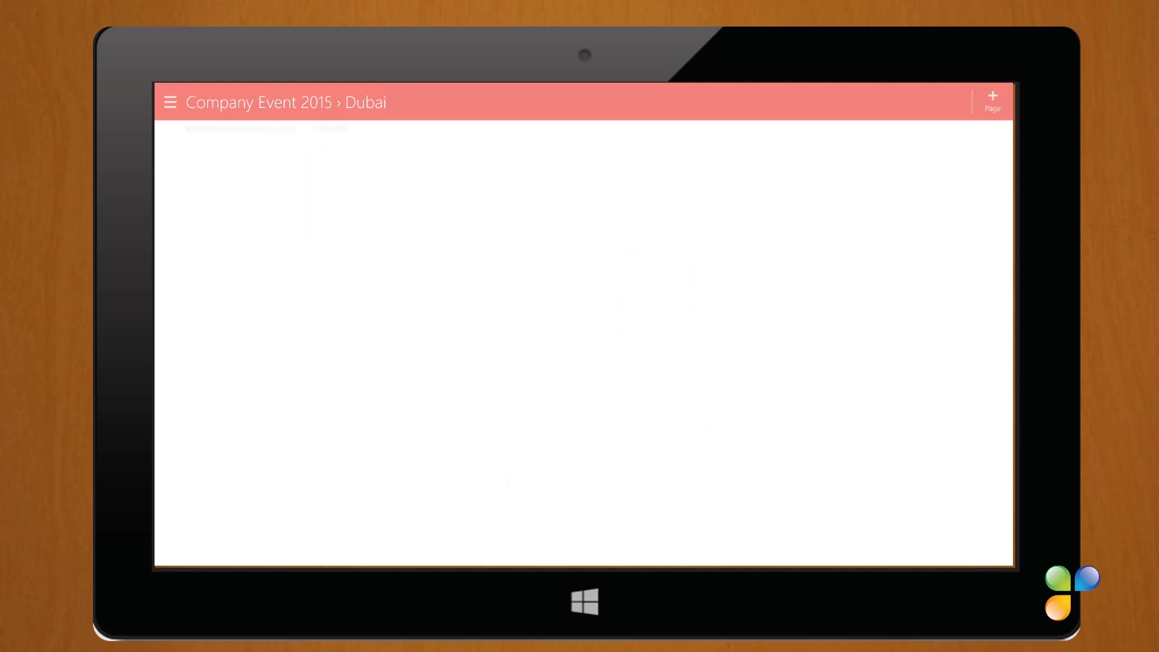
click(544, 265)
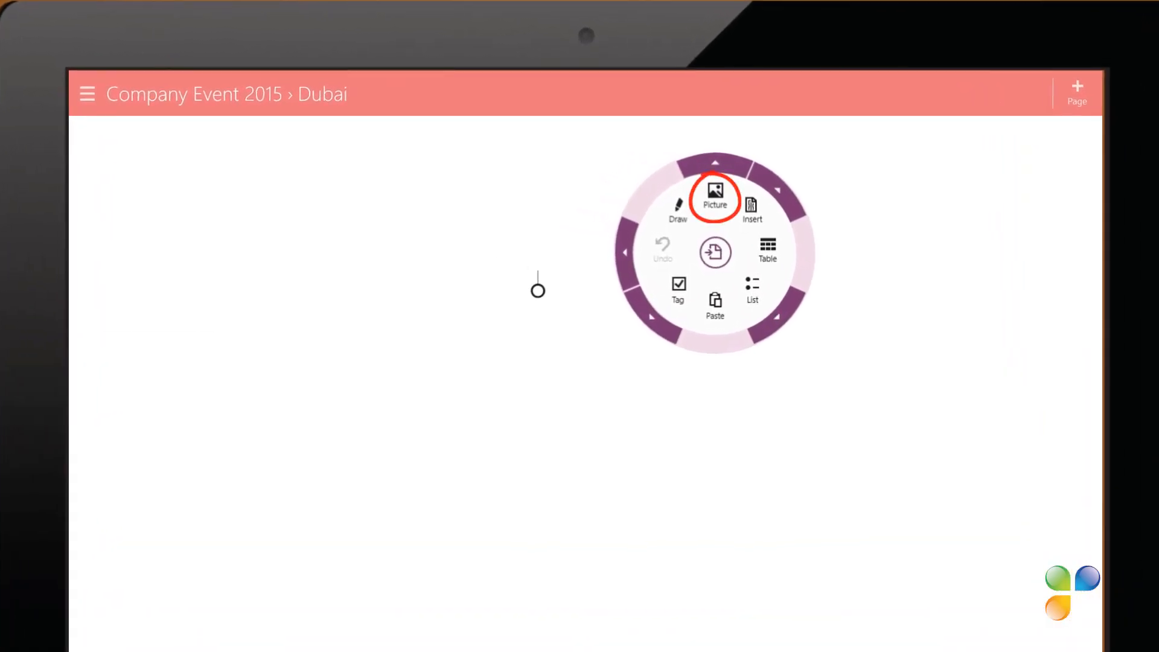
click(715, 194)
click(676, 208)
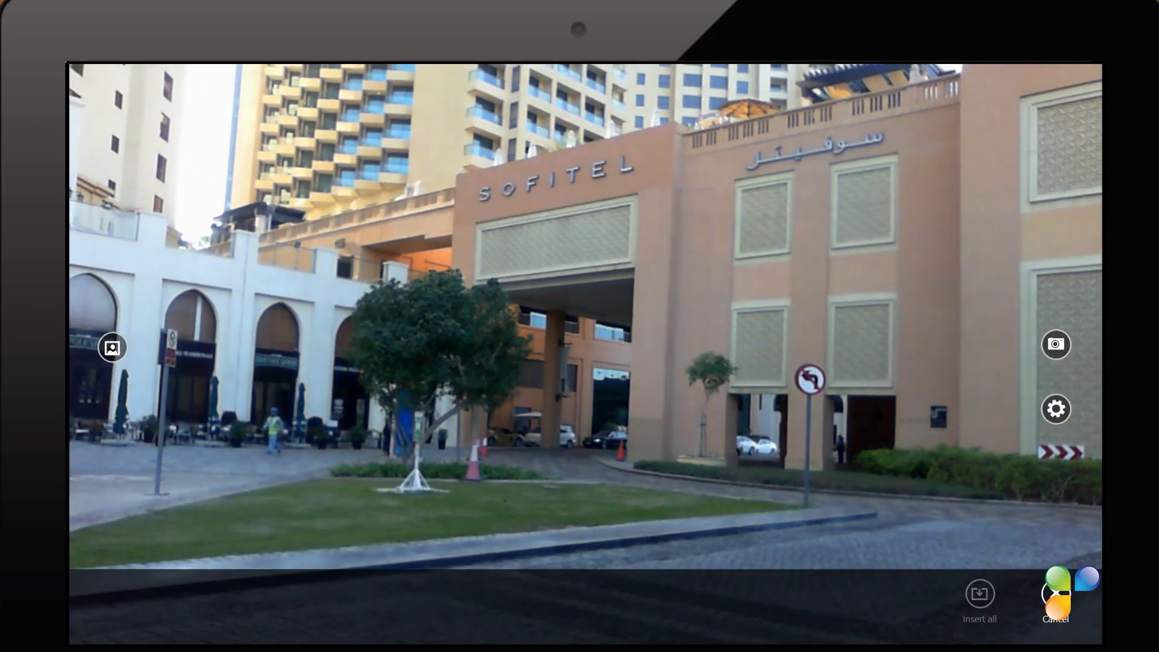
click(1056, 344)
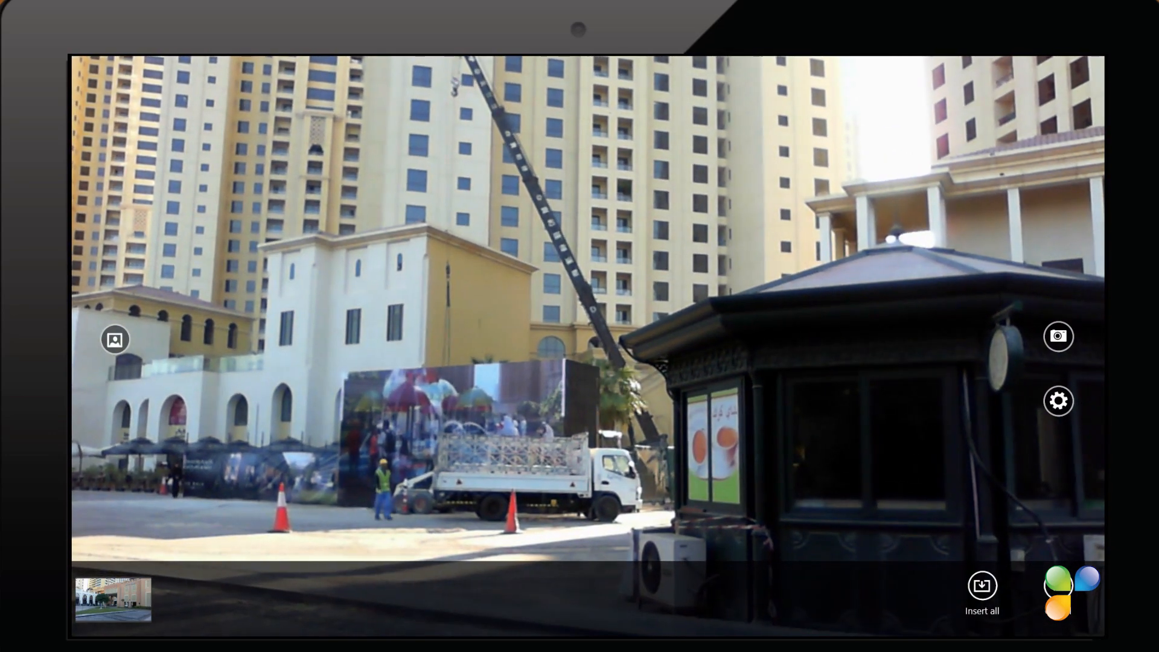
click(1059, 337)
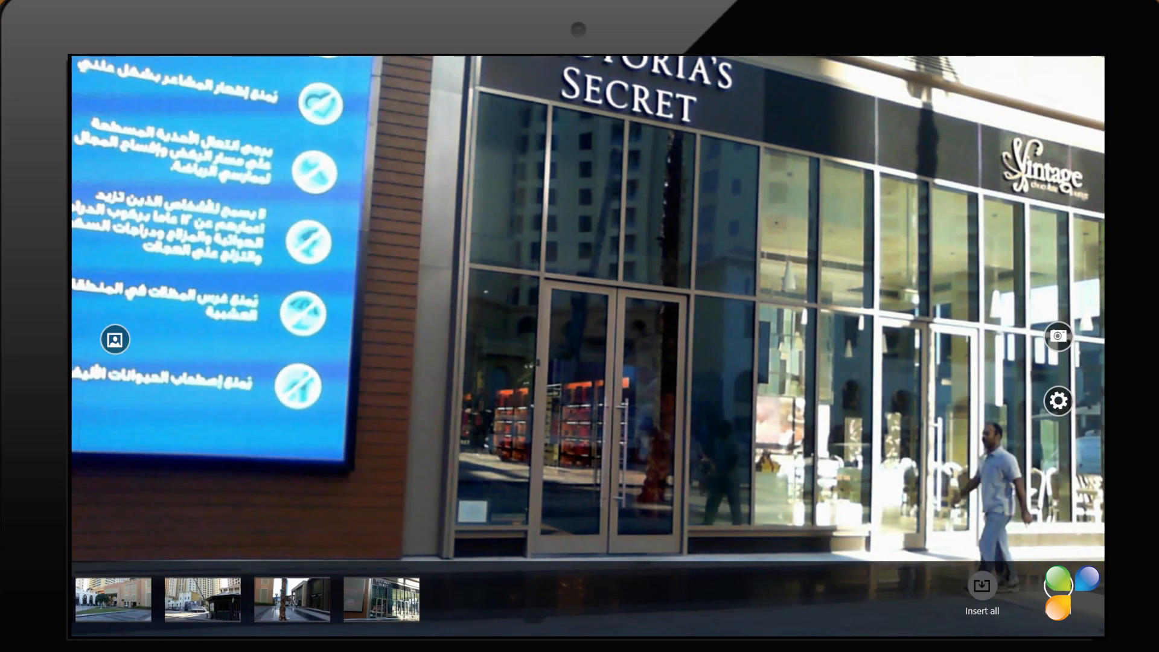
click(982, 585)
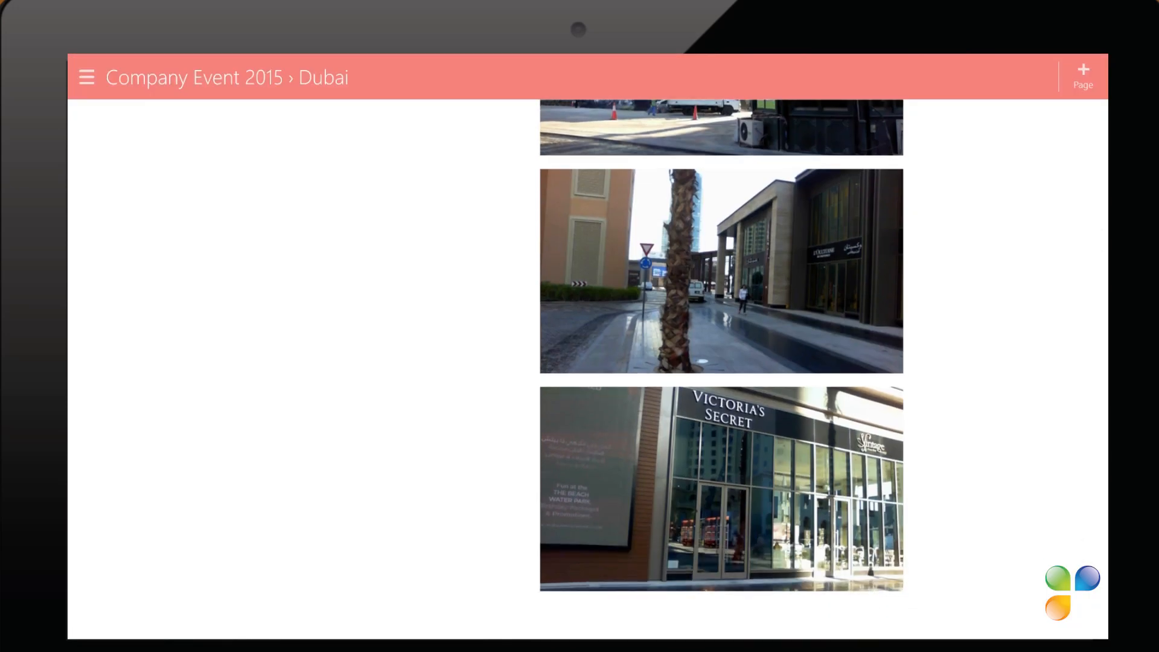
scroll(722, 362, up, 4)
scroll(722, 363, up, 1)
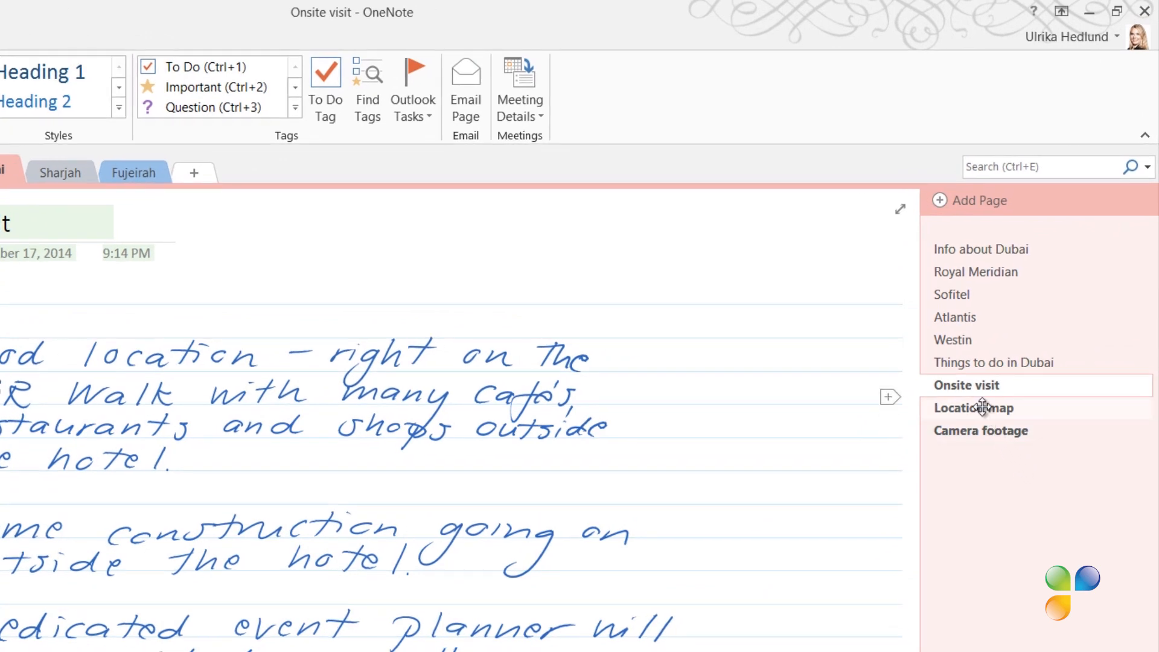
Step: In desktop OneNote, move the Onsite visit, Location map and Camera footage pages directly below Sofitel and make them subpages
ctrl+click(983, 408)
ctrl+click(991, 431)
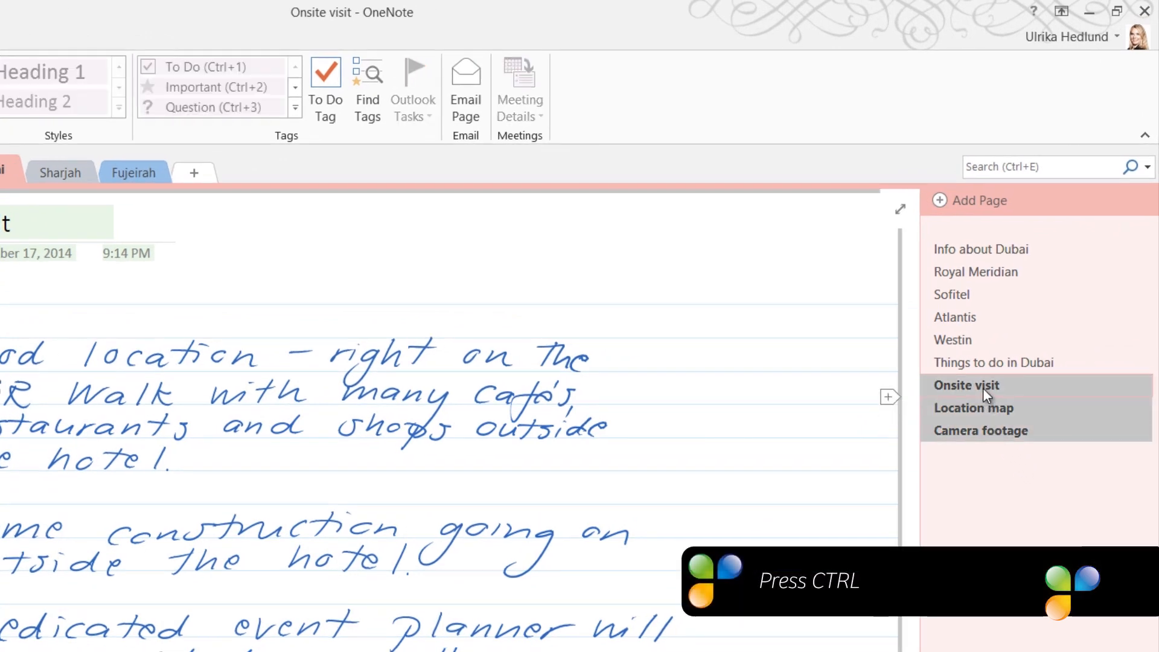
drag(979, 384, 976, 317)
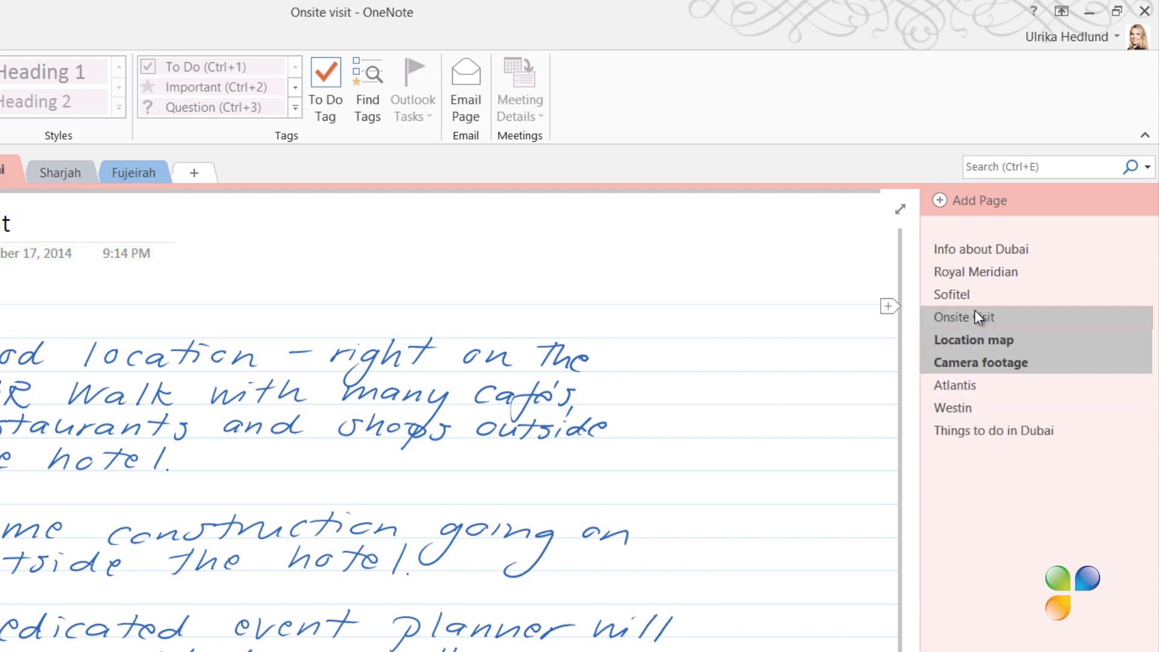
right_click(975, 311)
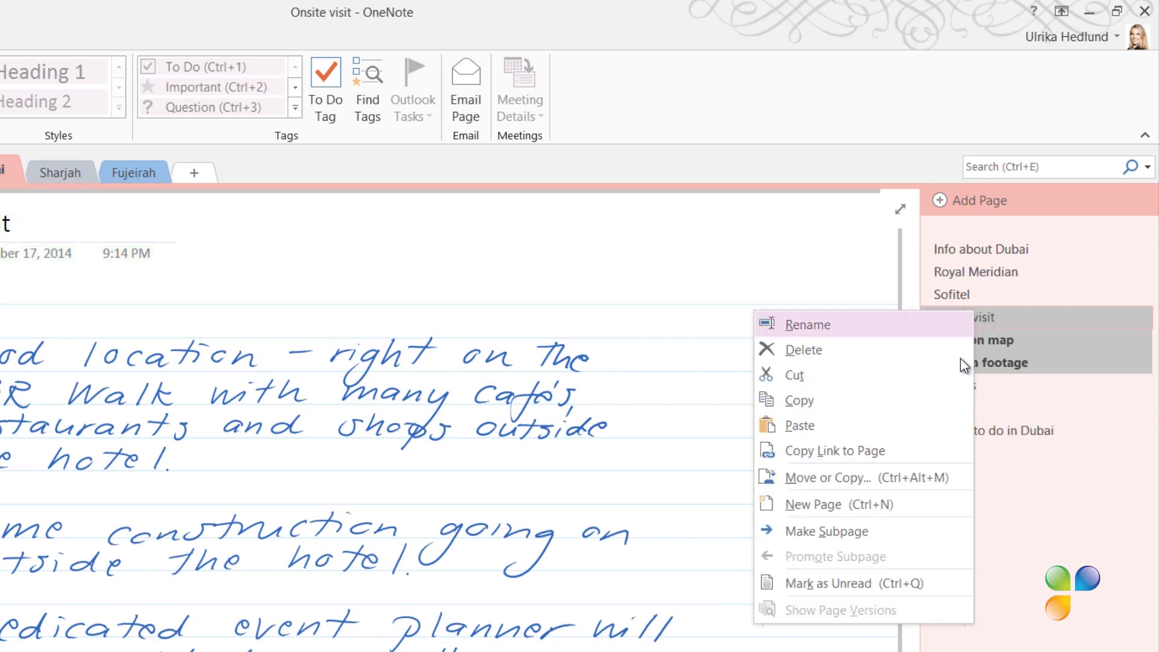
click(930, 530)
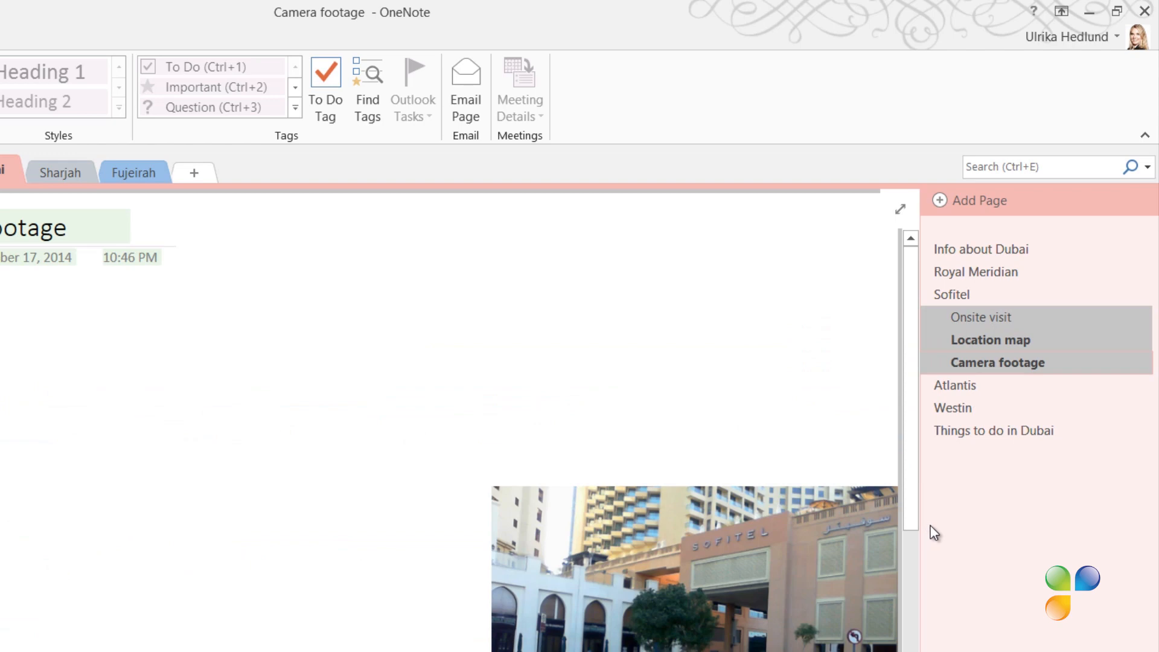
Step: Remove the rule lines from the Onsite visit page by setting them to None
click(979, 318)
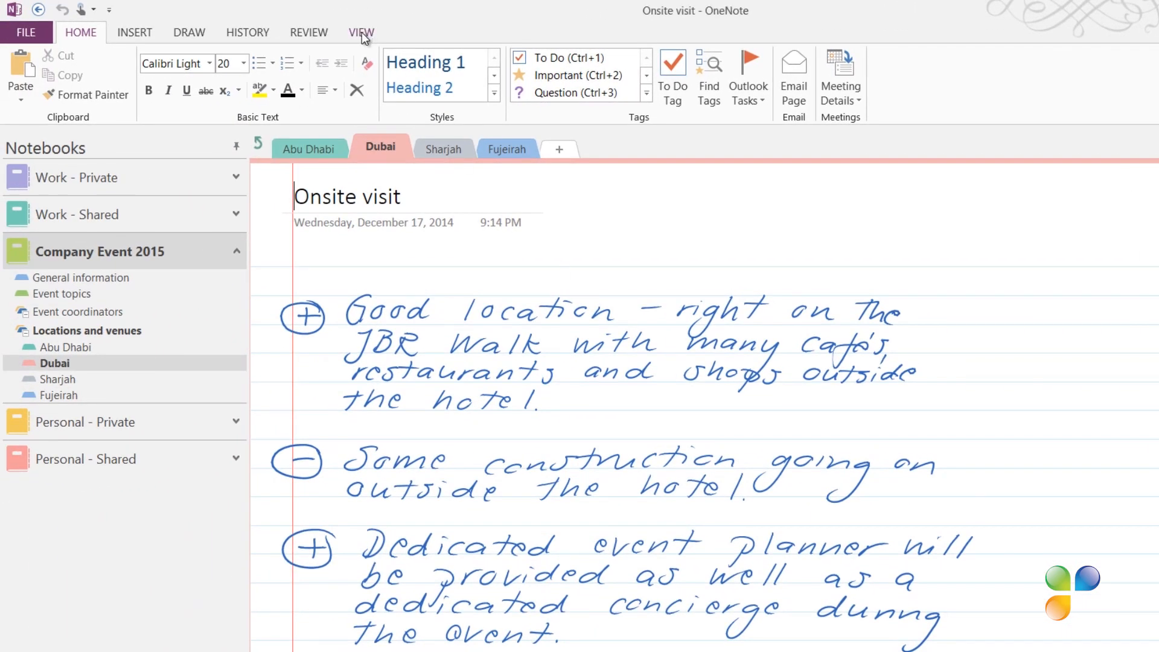
click(361, 32)
click(191, 96)
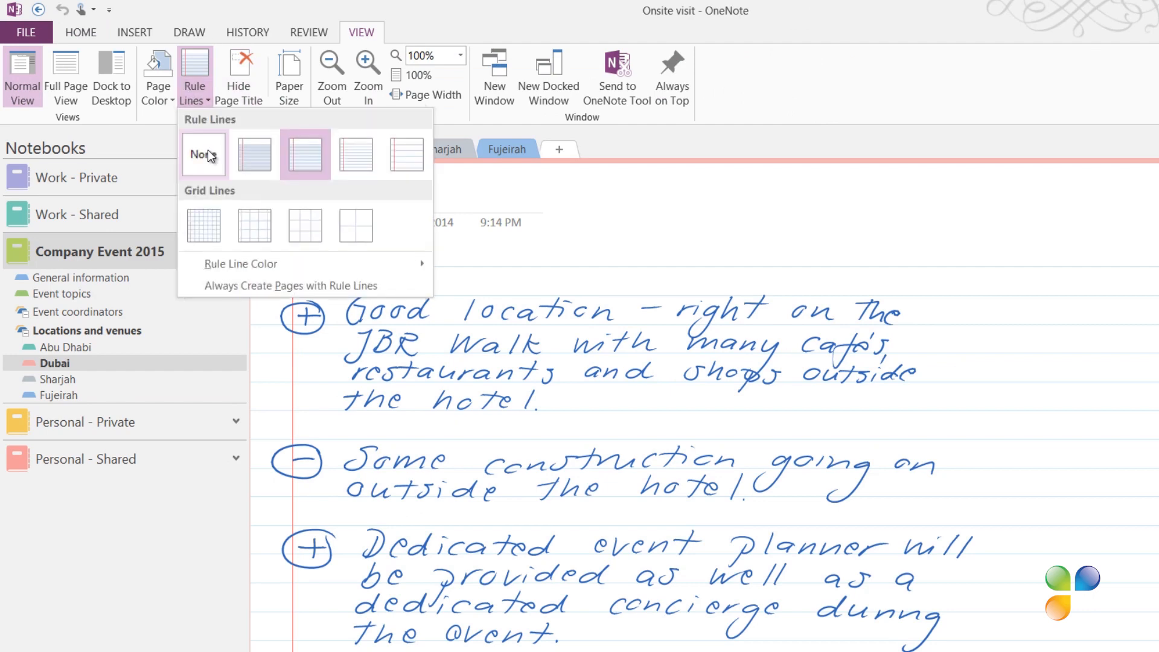
click(208, 155)
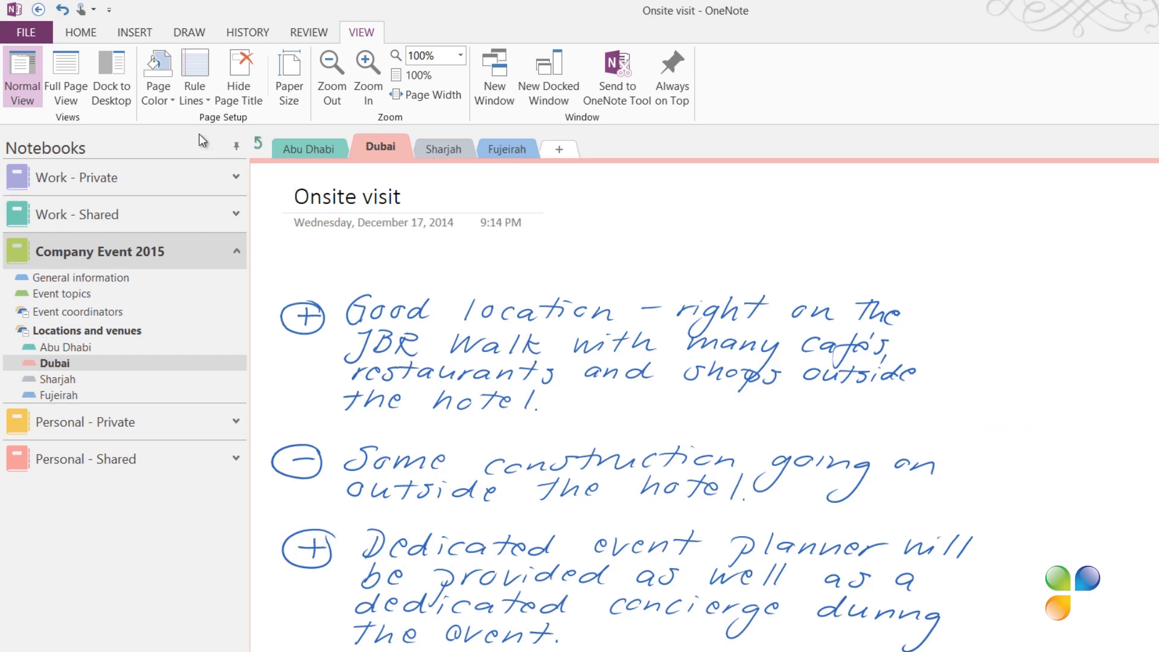
Step: Insert vertical space between the first note and the construction note on the Onsite visit page
click(146, 34)
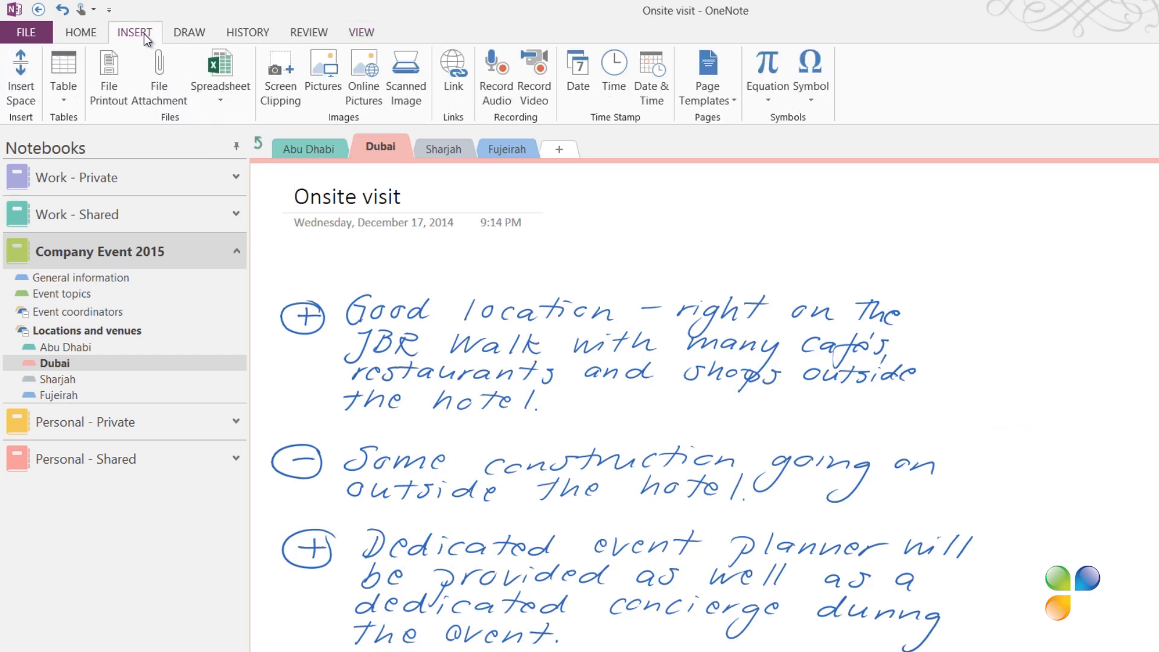
click(24, 103)
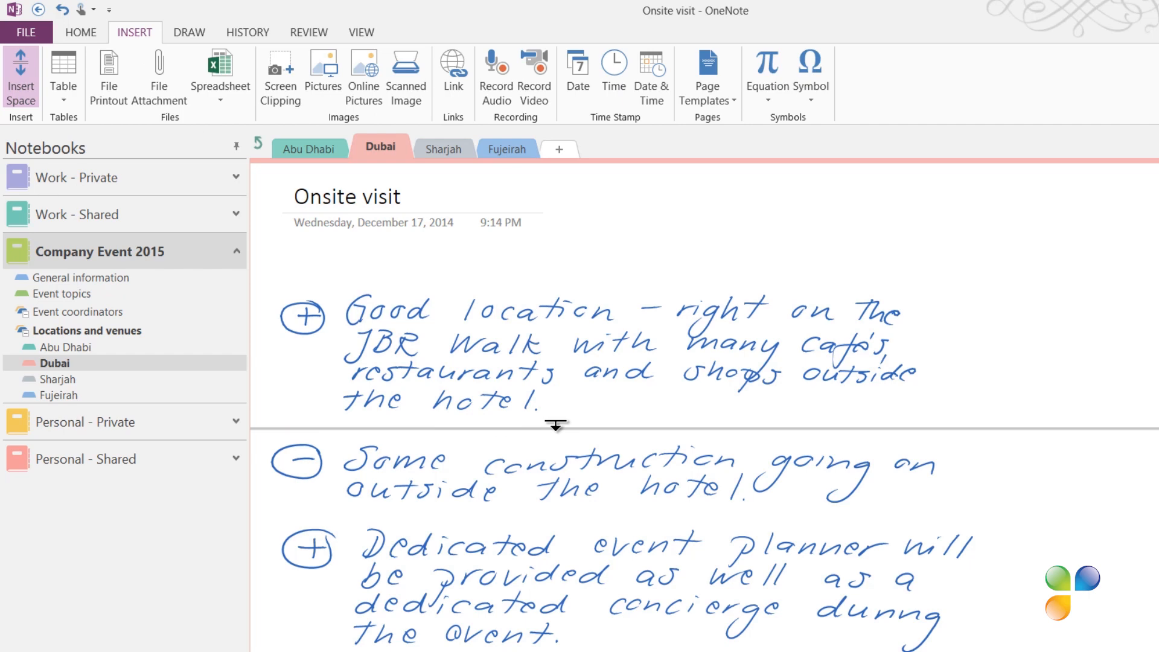
drag(571, 451, 583, 552)
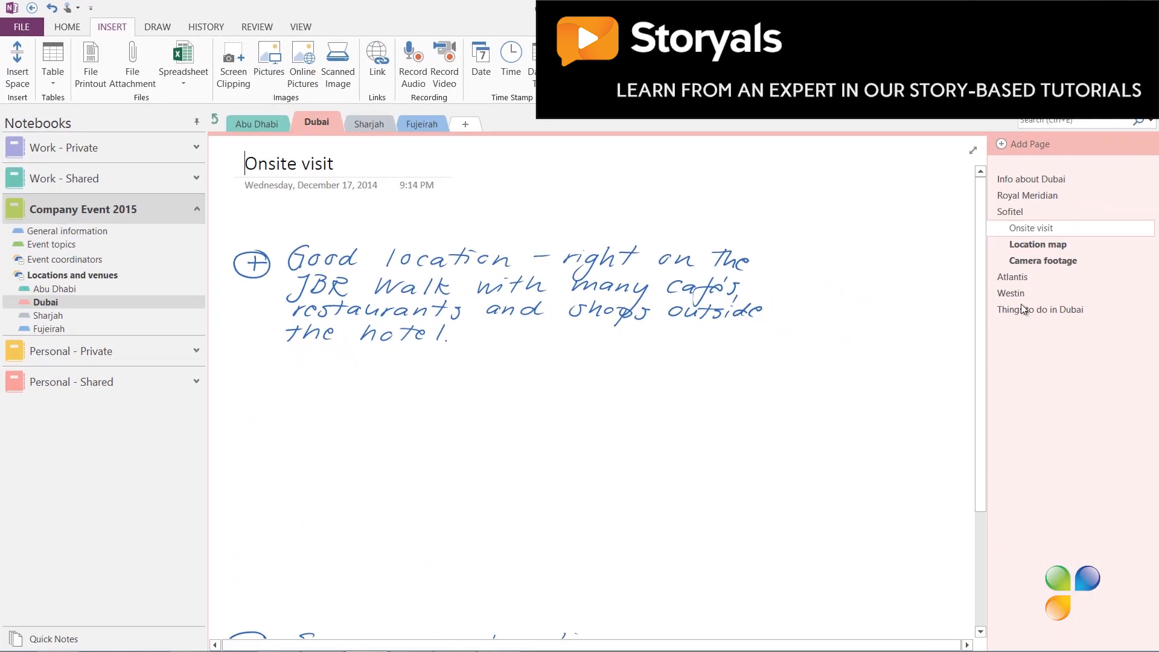
Step: Lasso-select the entire sketched map on the Location map page and copy it
click(1038, 246)
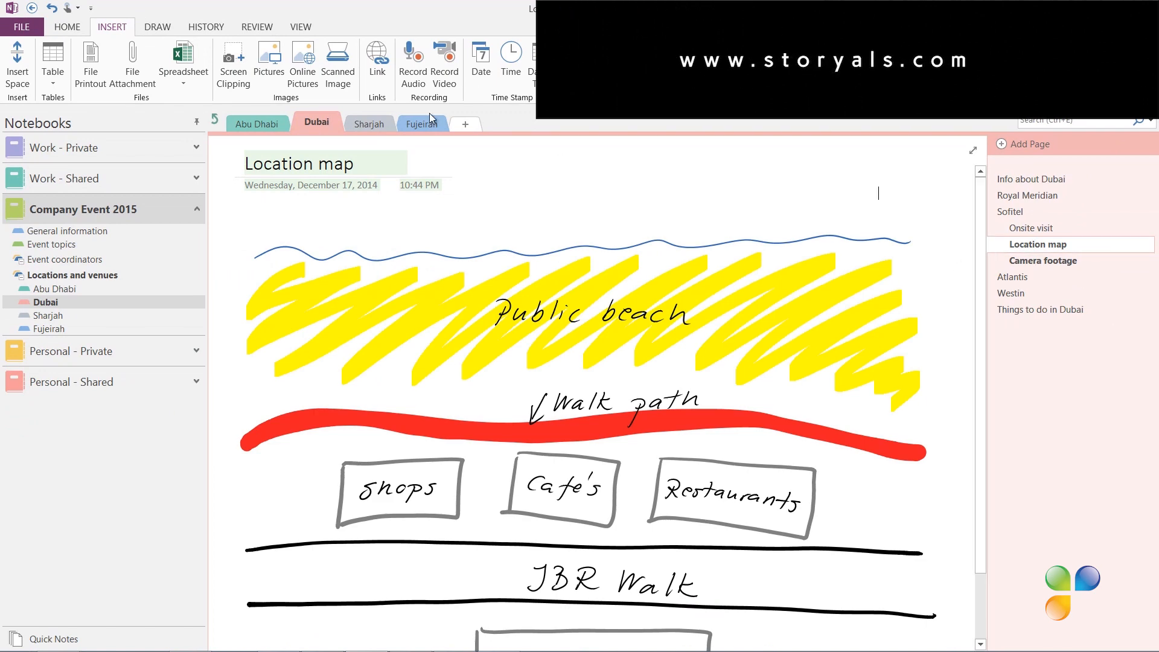
click(300, 26)
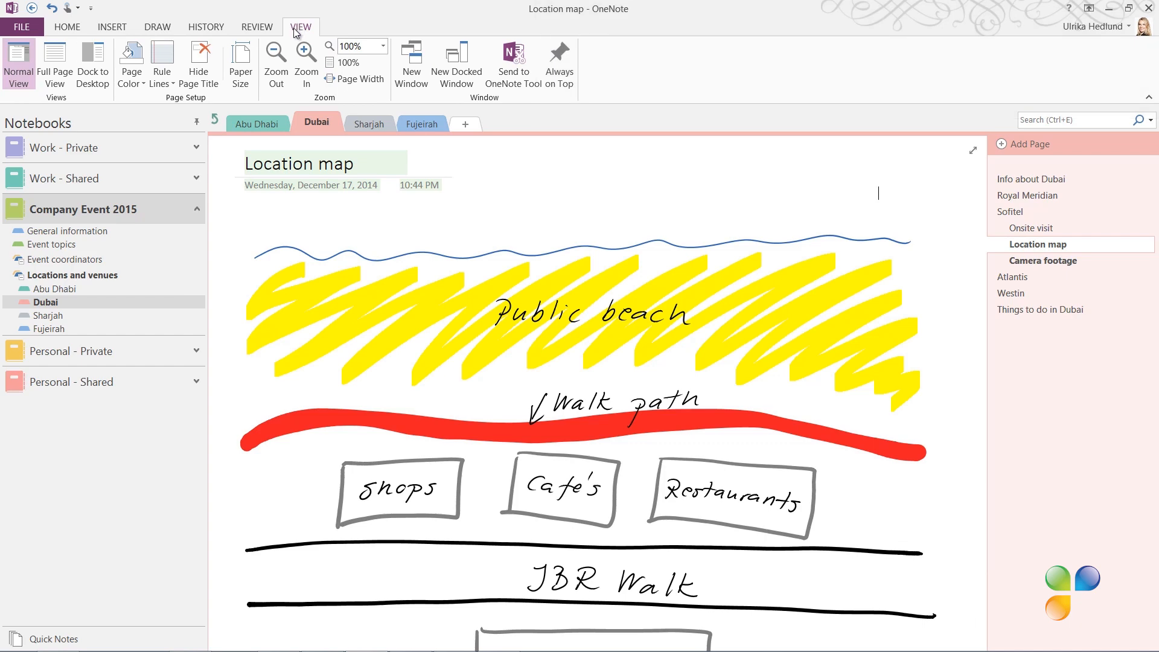
click(277, 65)
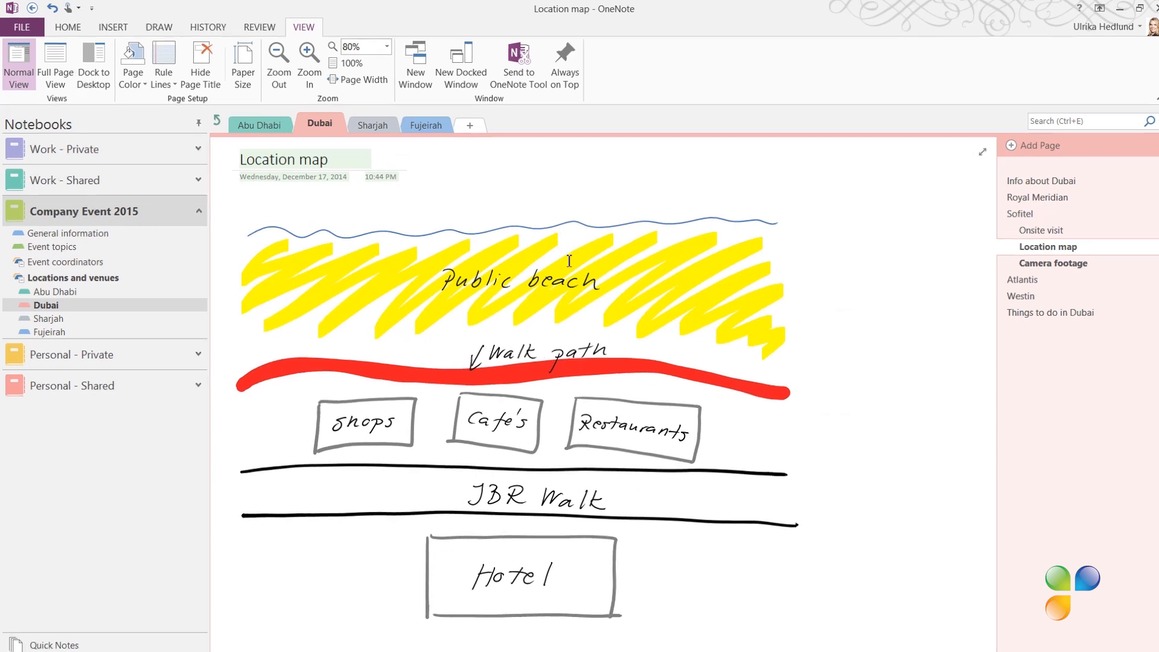
click(156, 30)
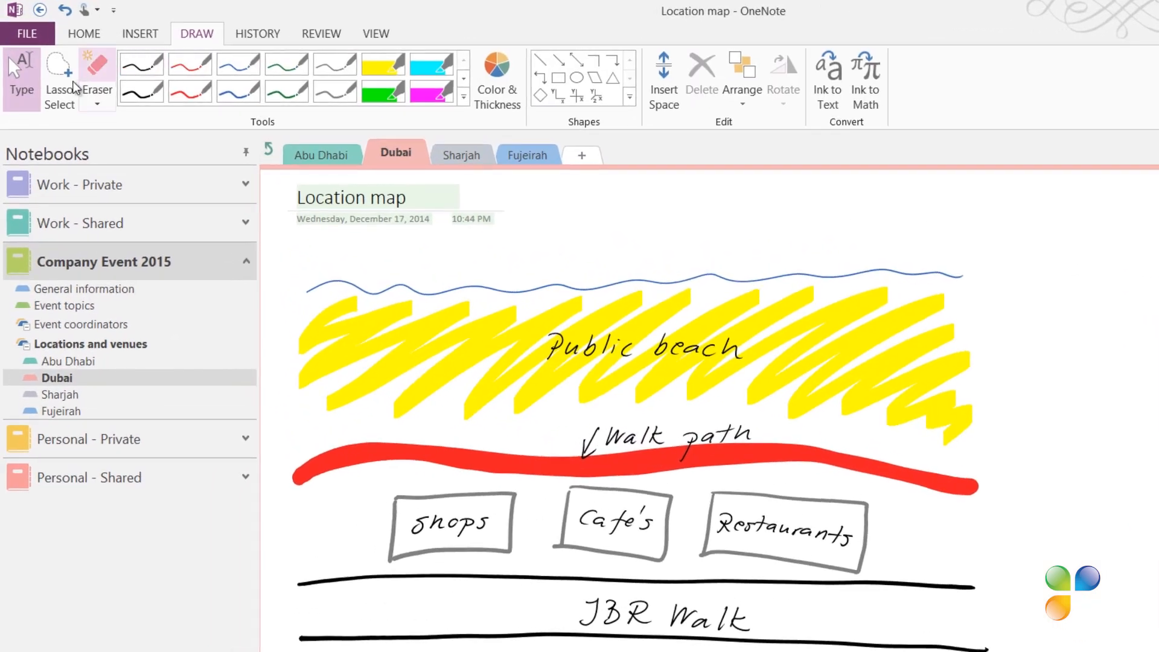
click(52, 93)
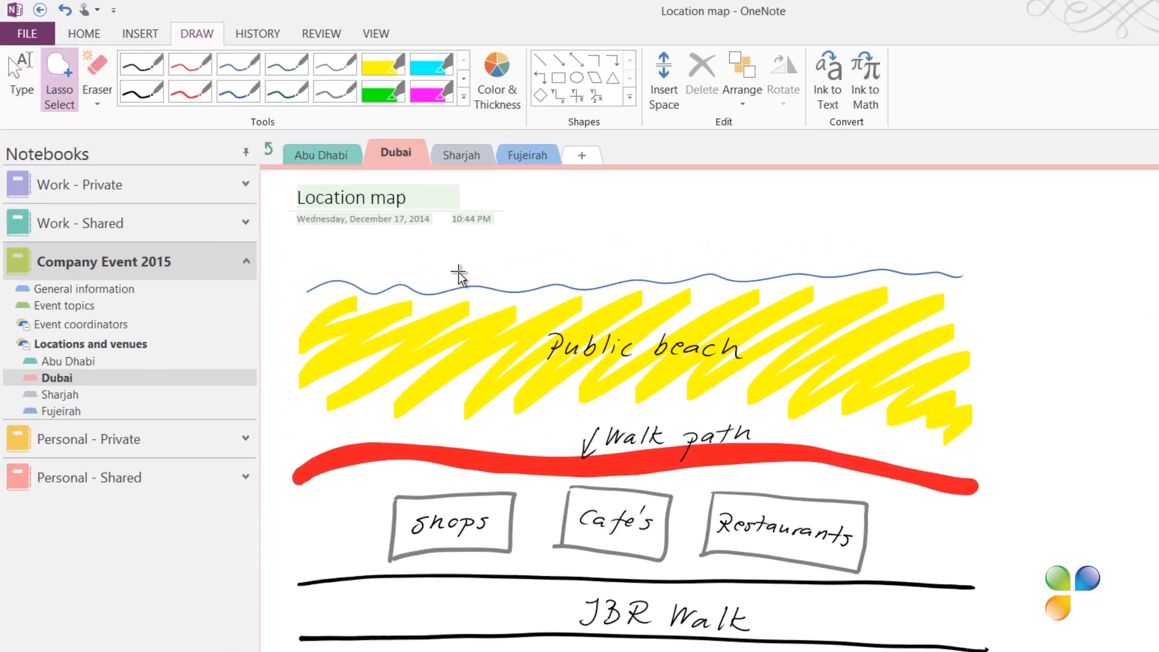
drag(599, 243, 597, 260)
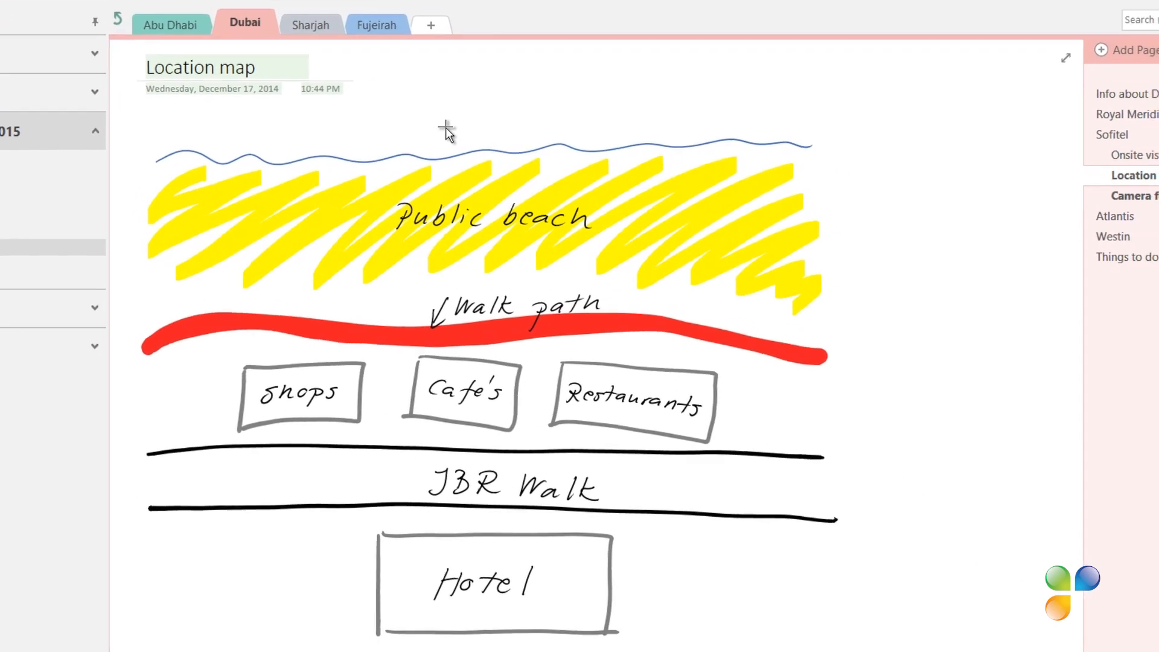
mouse_move(542, 159)
mouse_down()
mouse_move(255, 161)
mouse_move(175, 207)
mouse_move(192, 378)
mouse_up()
mouse_move(138, 331)
mouse_down()
mouse_move(129, 443)
mouse_move(197, 544)
mouse_move(393, 640)
mouse_move(679, 647)
mouse_move(893, 453)
mouse_move(870, 137)
mouse_move(582, 44)
mouse_move(460, 123)
mouse_up()
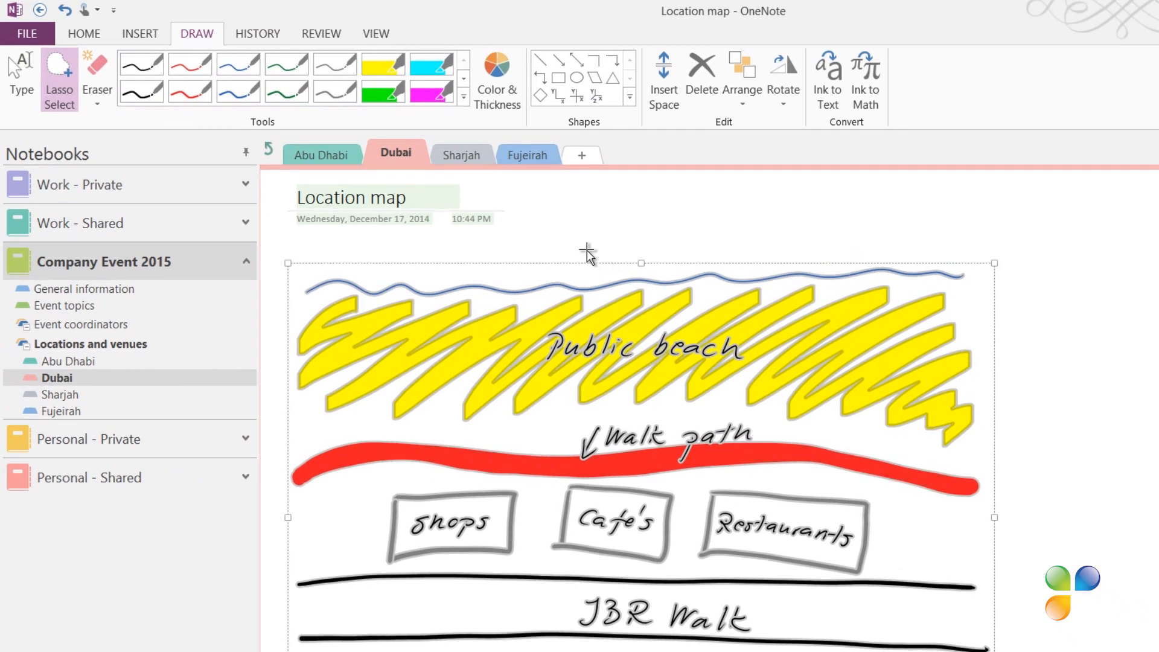
click(60, 87)
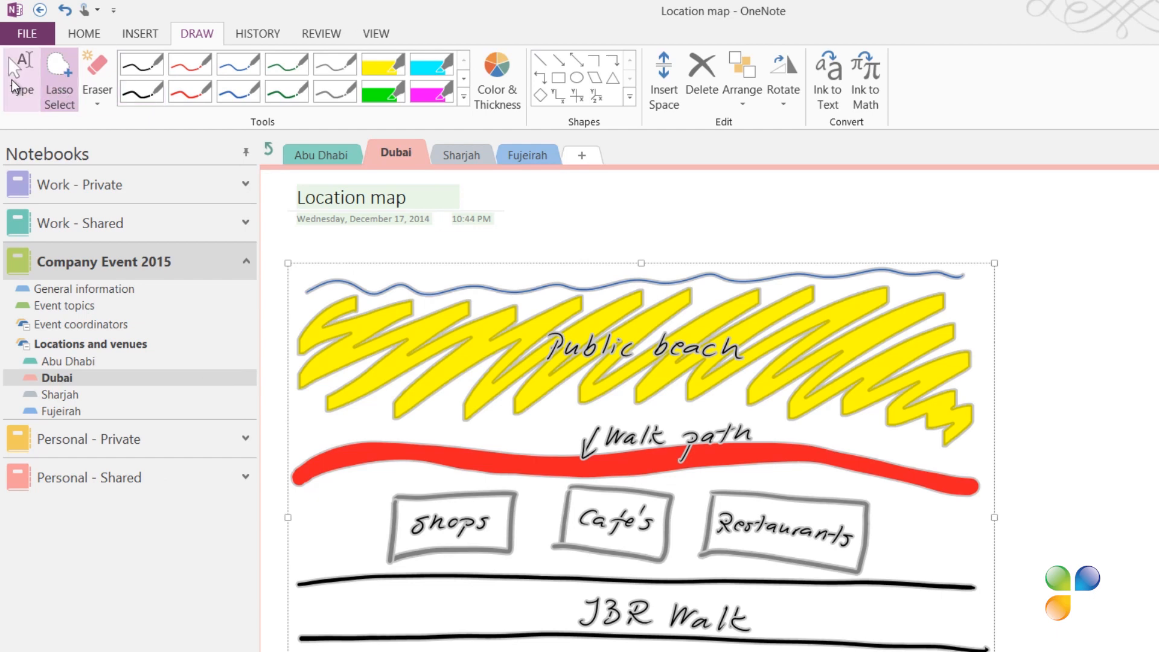
click(12, 81)
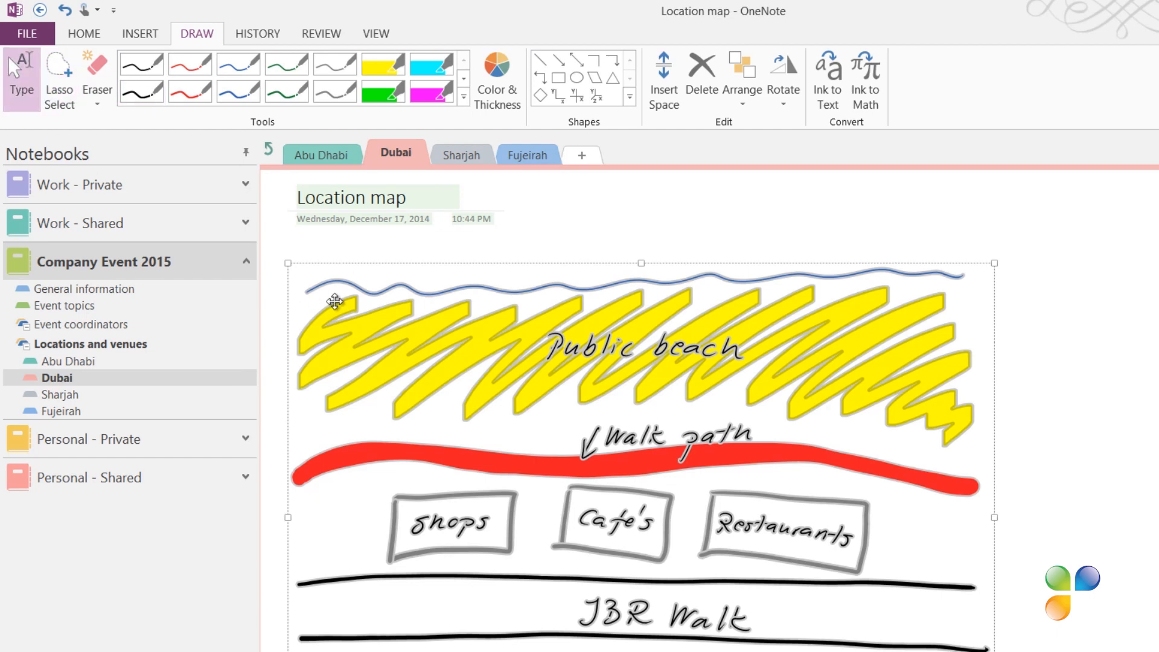
right_click(499, 350)
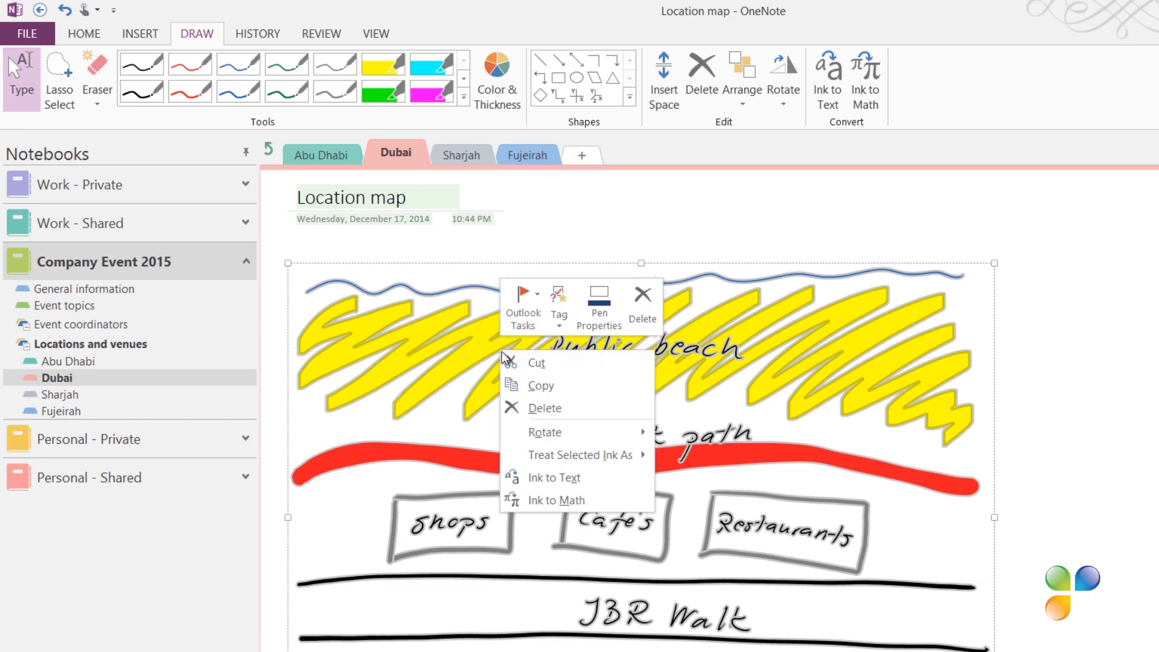
click(535, 390)
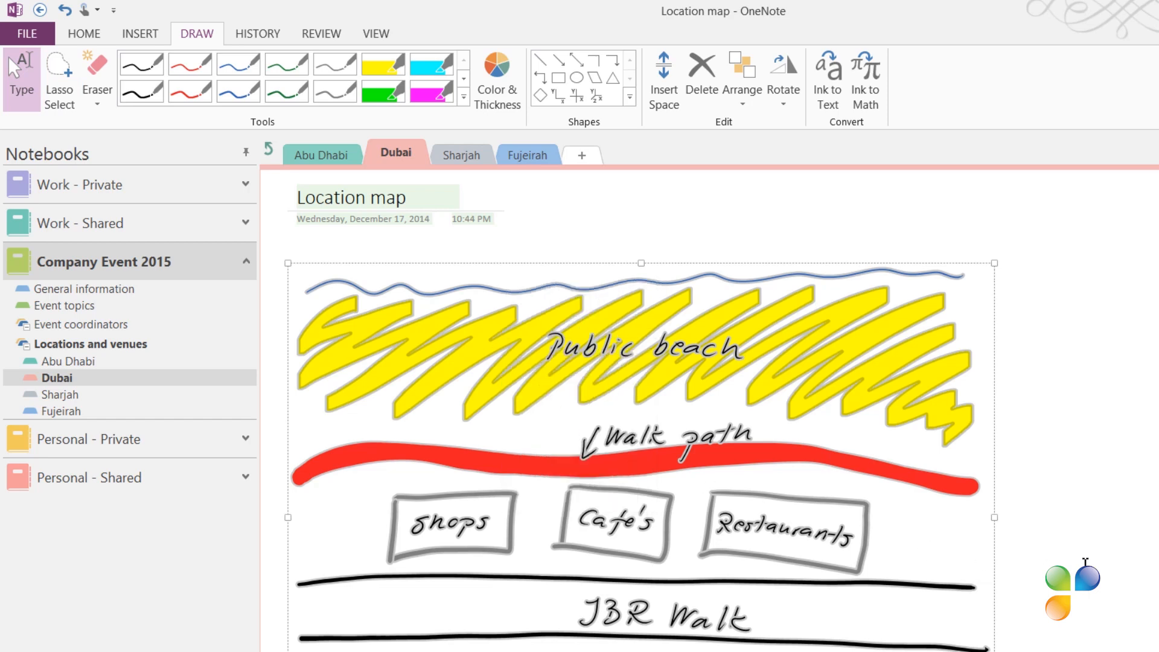
Step: Paste the copied map as a picture below the "Good location" note on the Onsite visit page
click(380, 34)
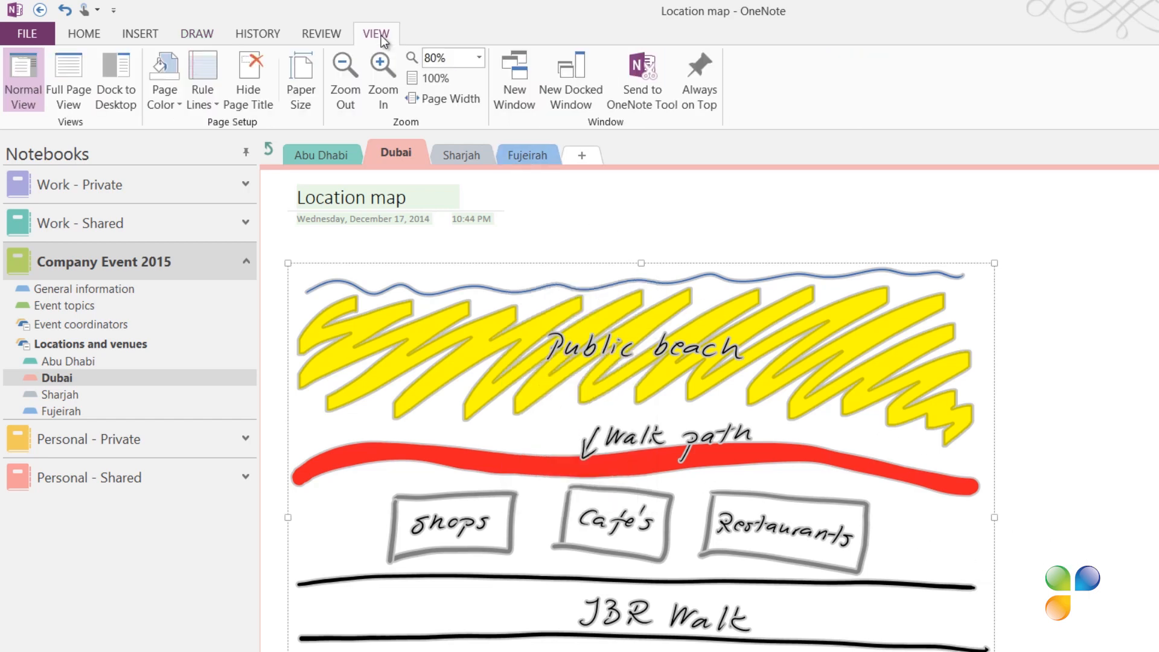
click(428, 75)
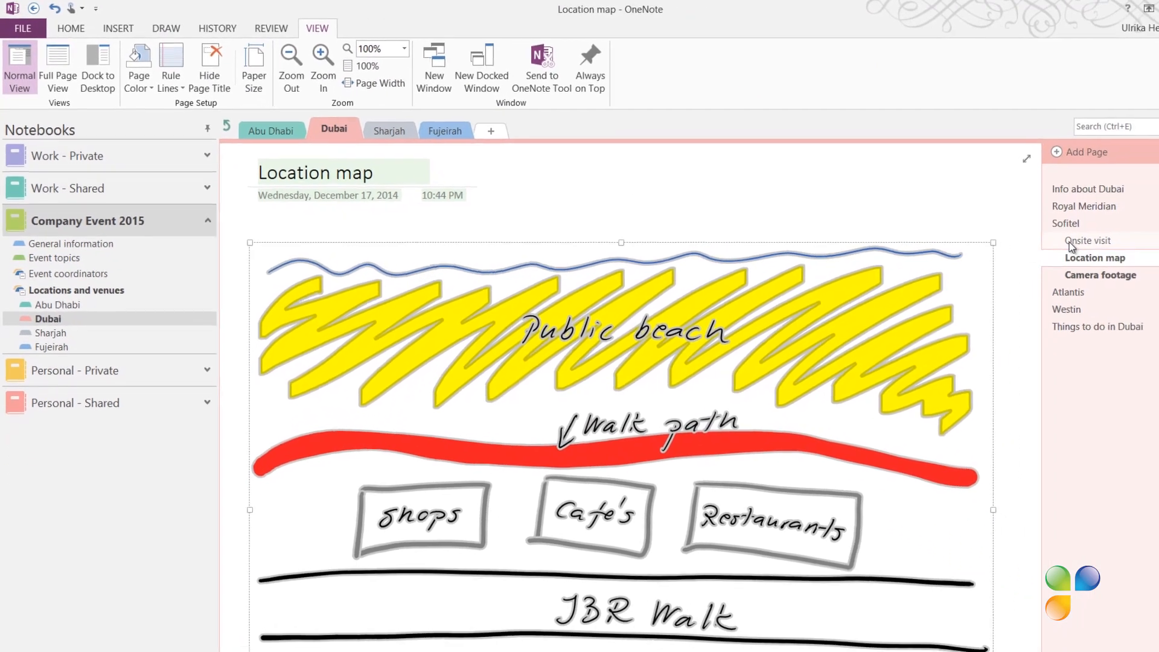
click(1148, 258)
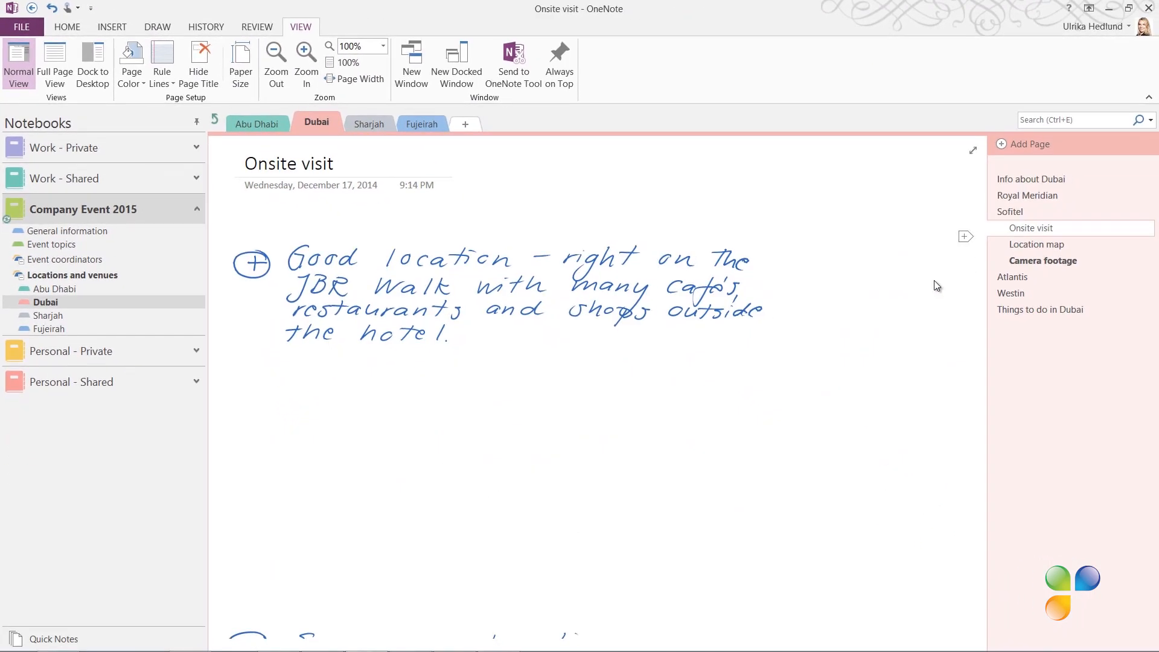
right_click(282, 375)
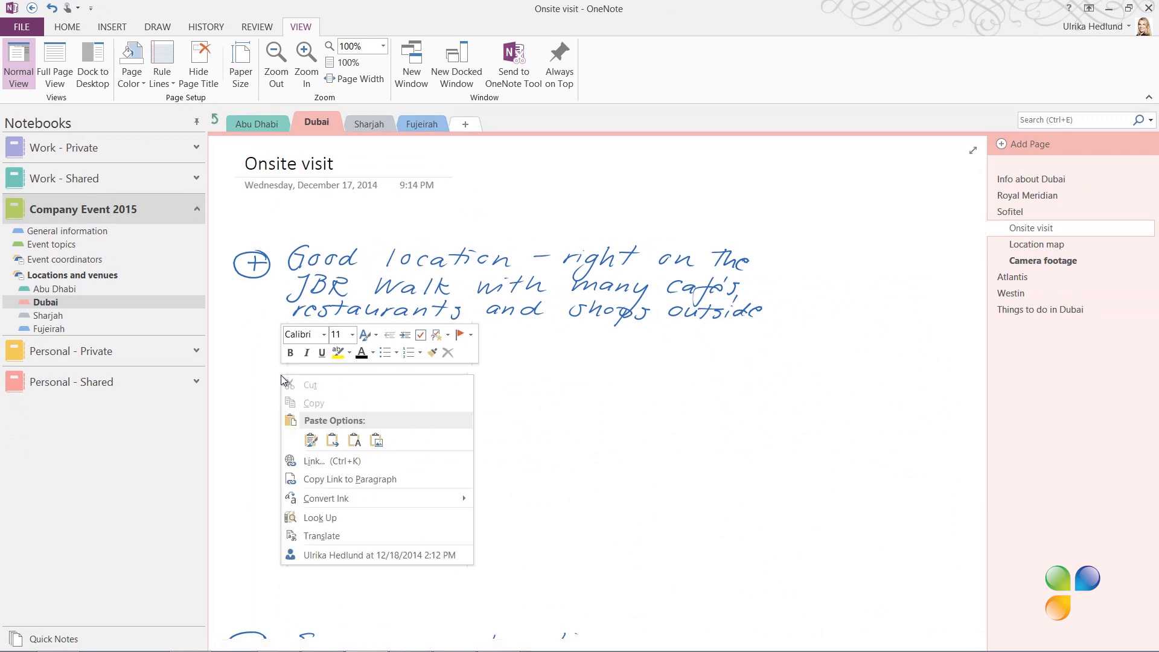
click(376, 444)
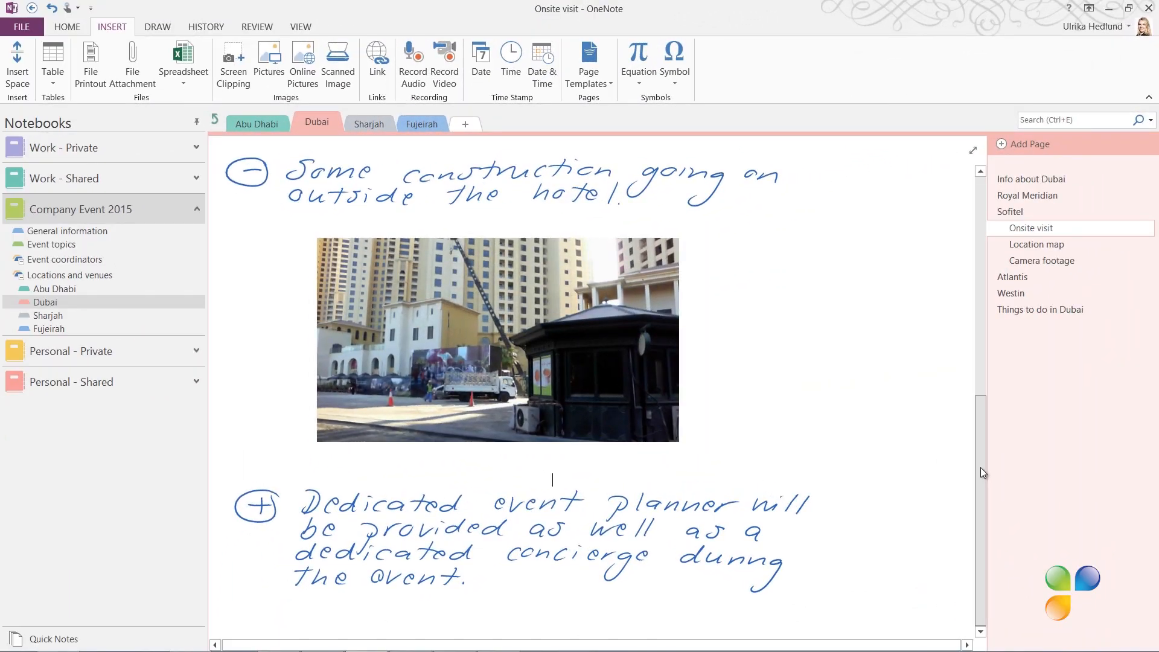
drag(981, 469, 986, 232)
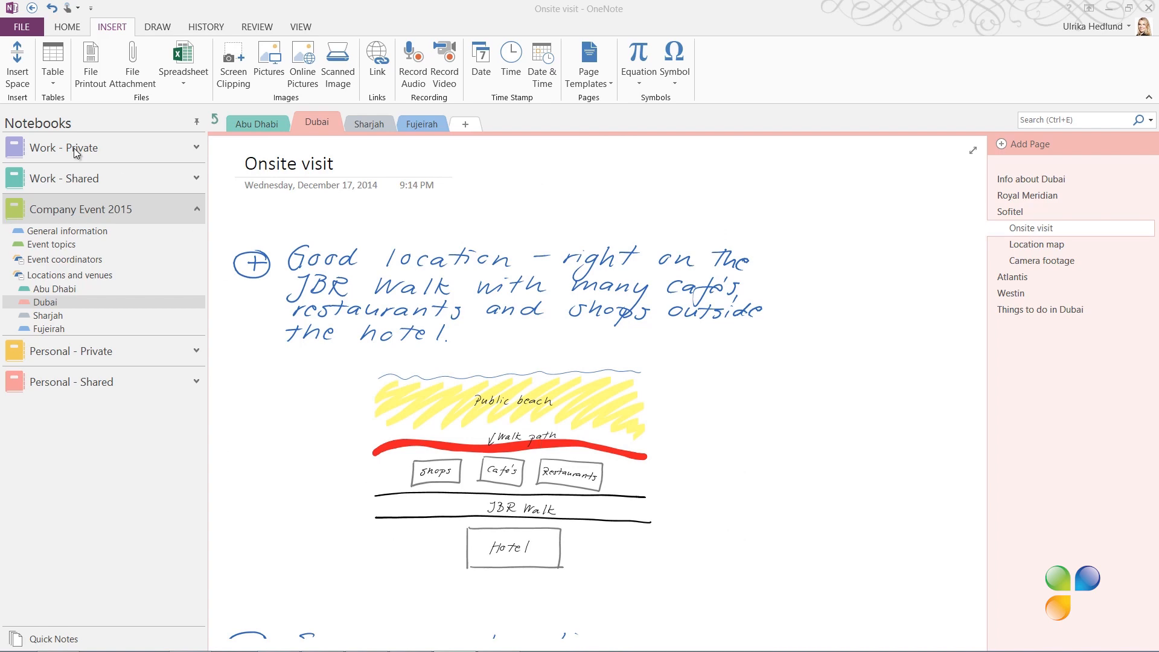
Step: Email the Onsite visit page to two colleagues, with a greeting and an introduction saying the pros and cons are listed below
click(24, 28)
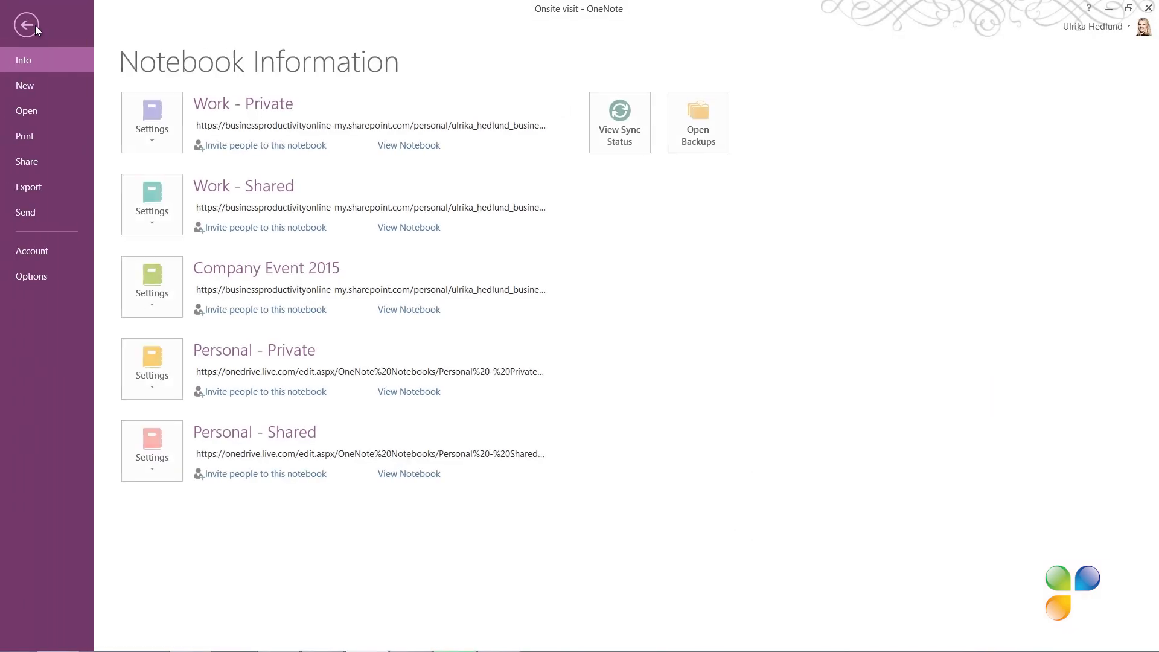
click(27, 213)
click(189, 152)
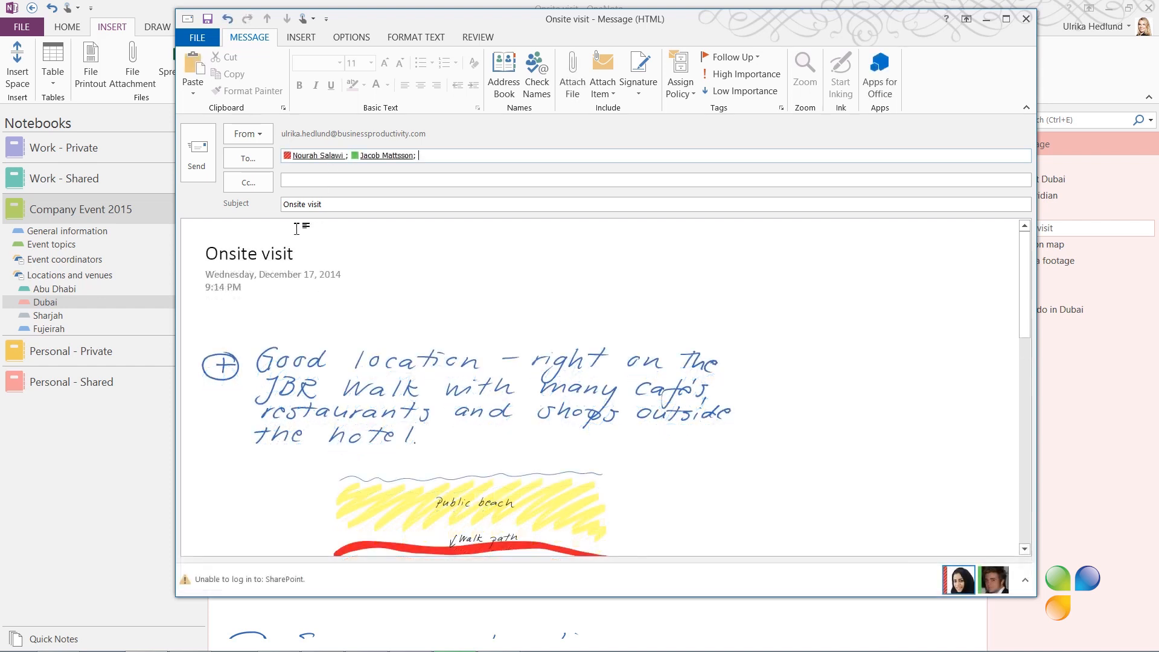
click(297, 228)
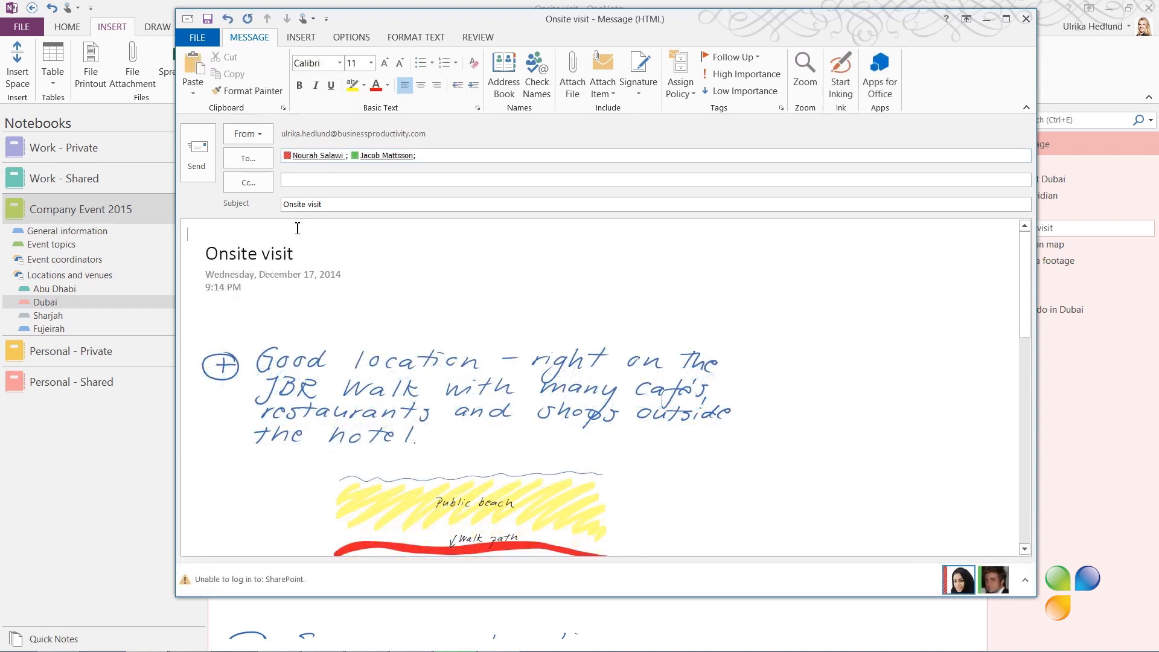
key(Return)
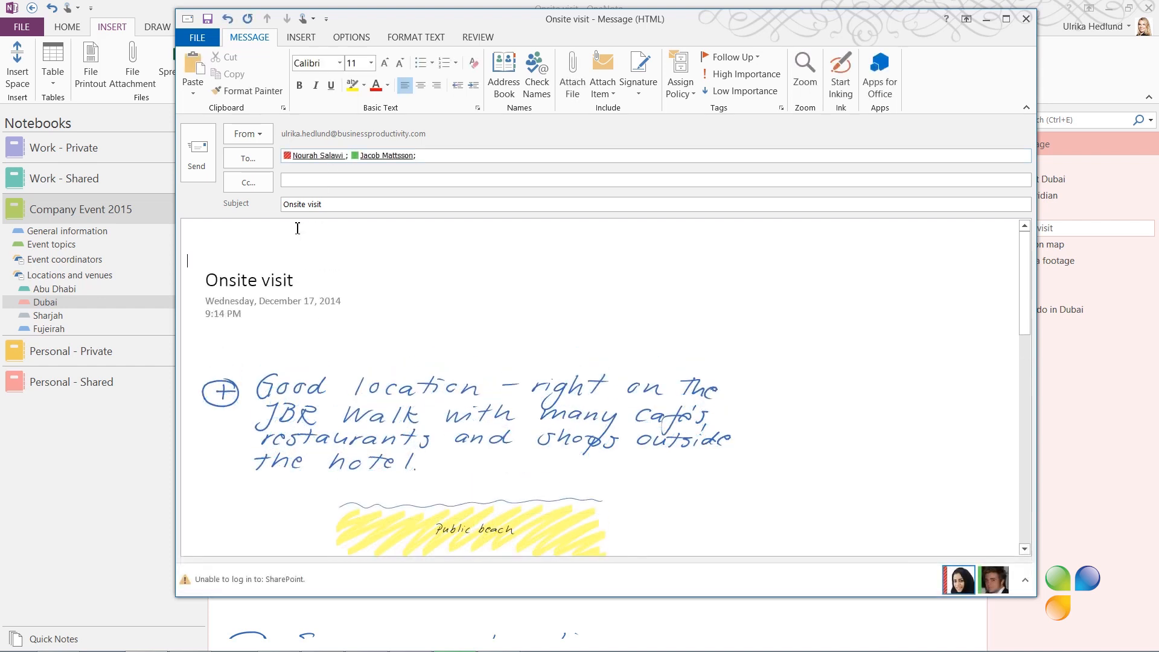
key(ctrl+v)
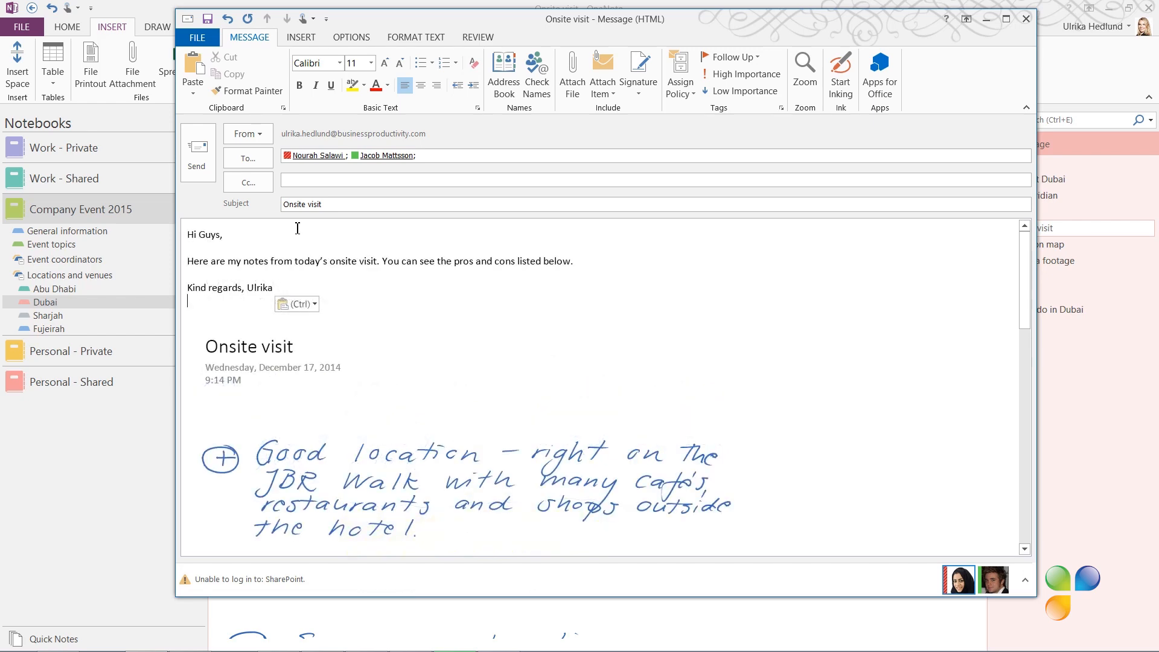
click(197, 163)
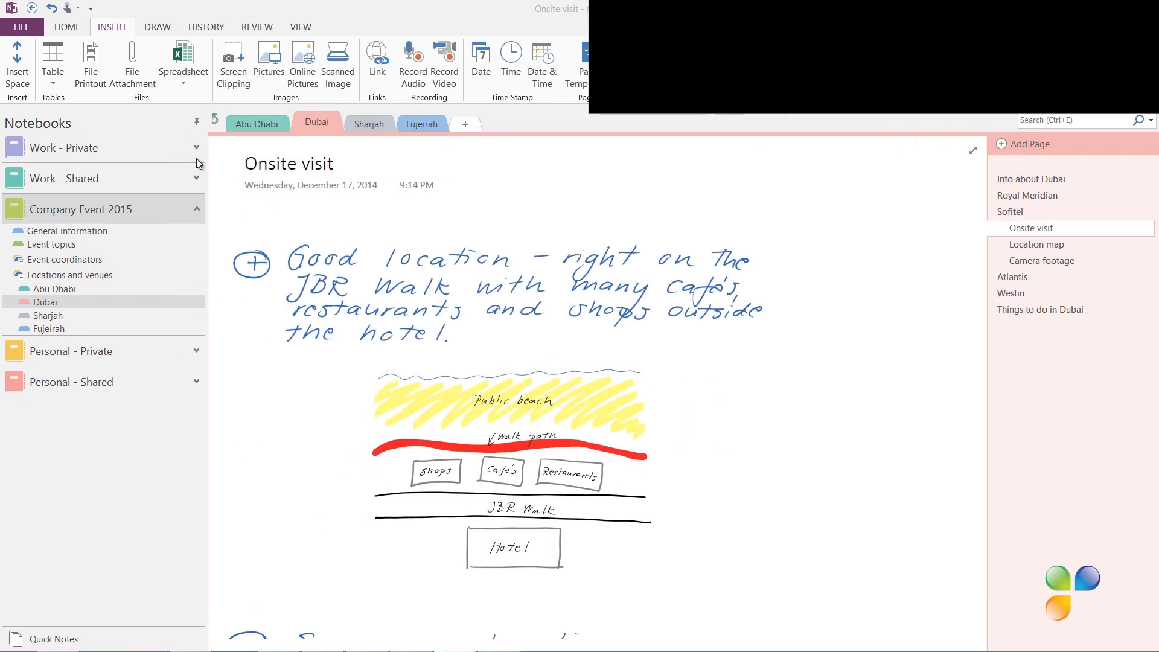
Step: Convert the red handwriting on the Sofitel page to text and join it into the single line "Ask hostess about meeting room capacity."
click(1010, 212)
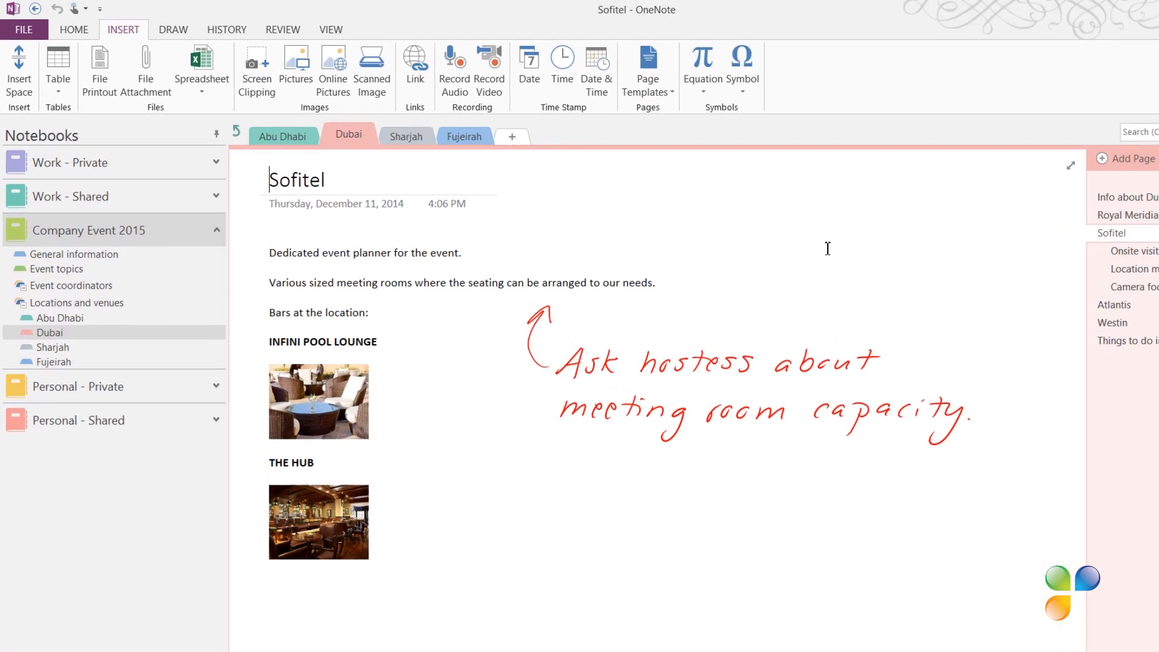
click(184, 32)
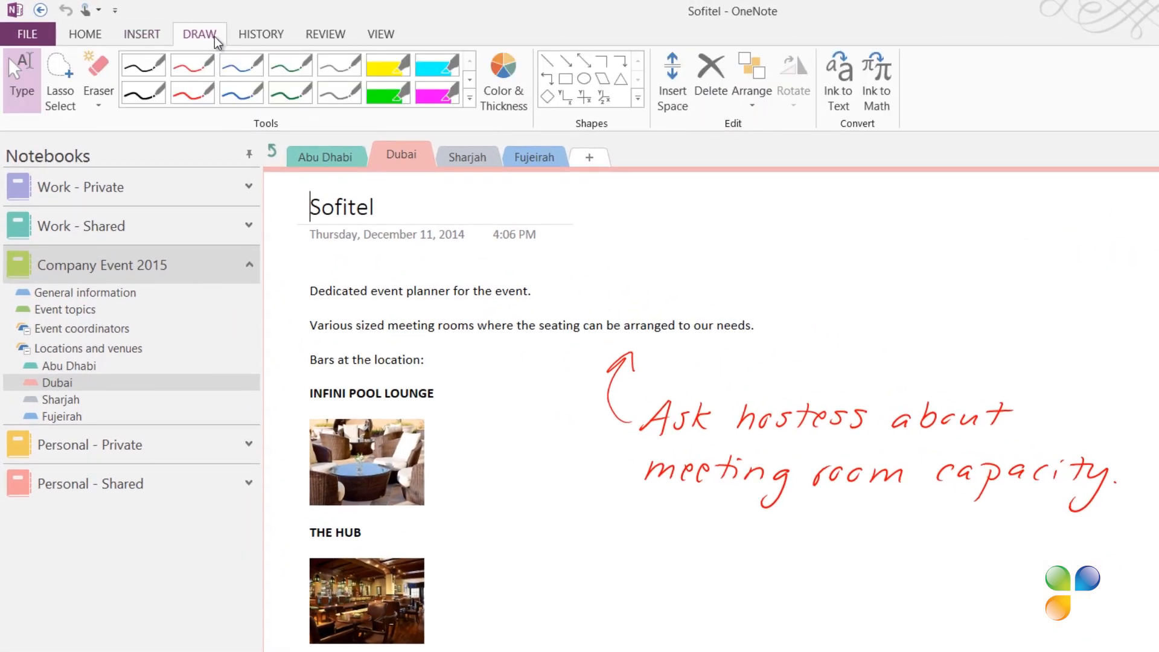
click(843, 94)
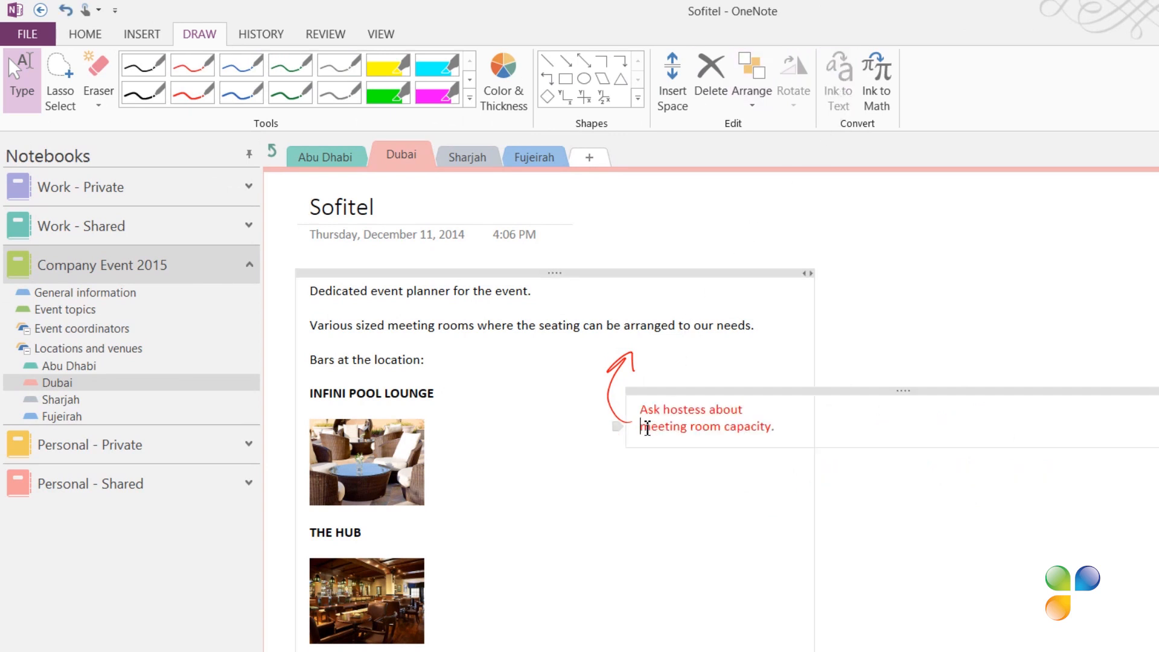
key(BackSpace)
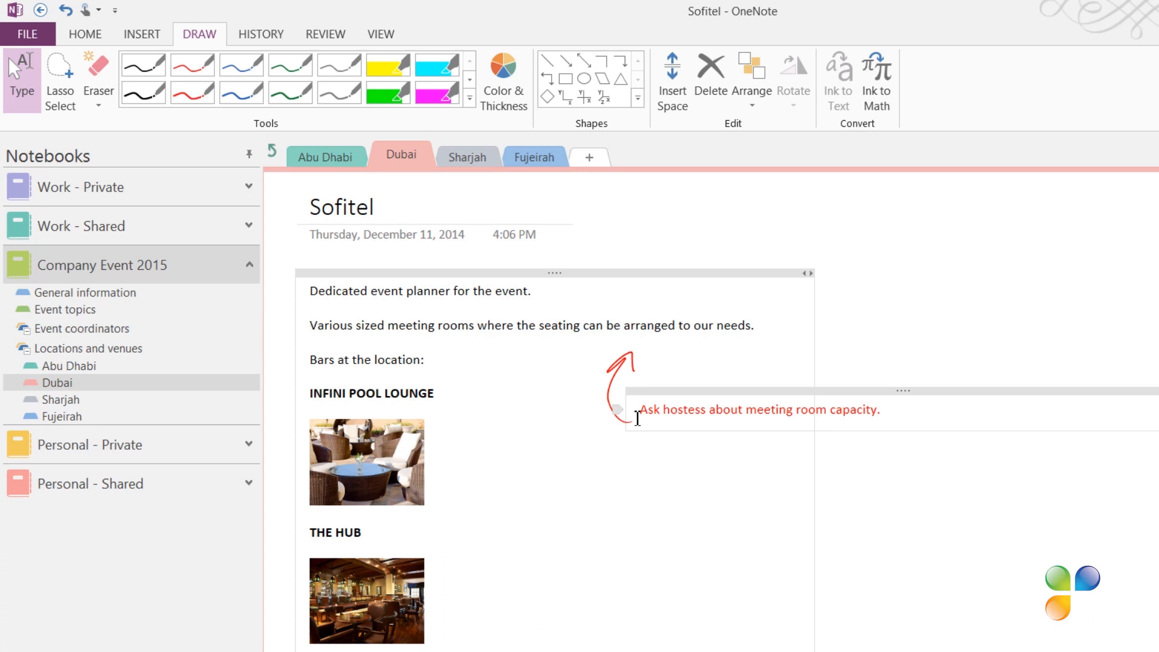
Step: Flag the "Ask hostess about meeting room capacity." line as an Outlook task due Tomorrow
click(639, 415)
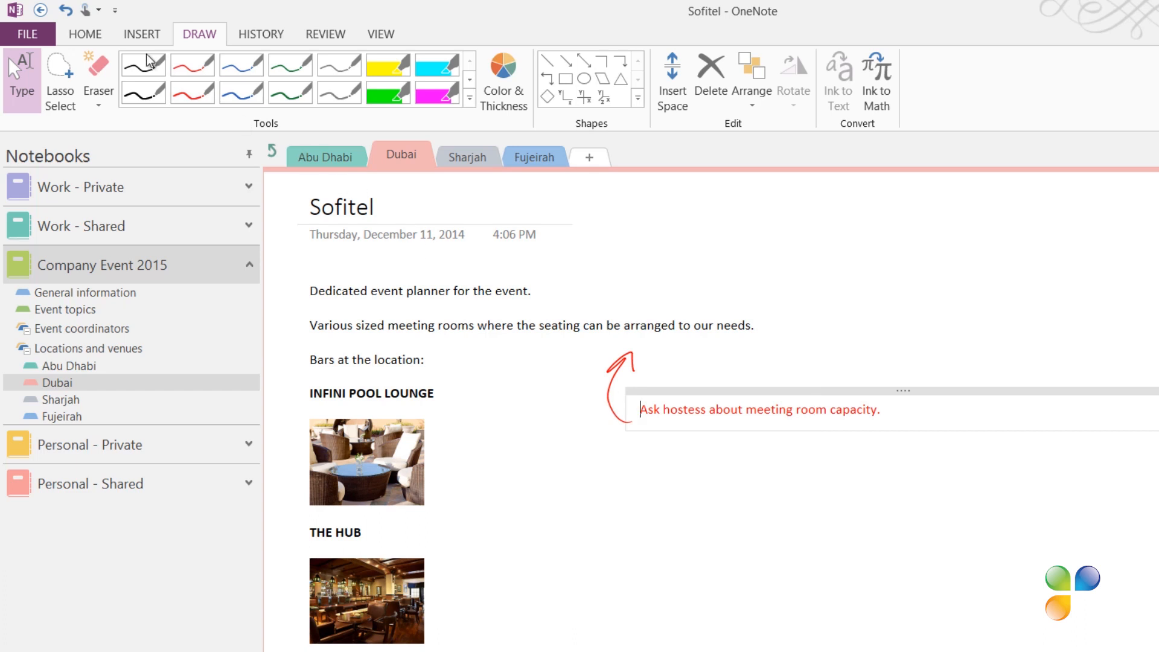
click(85, 34)
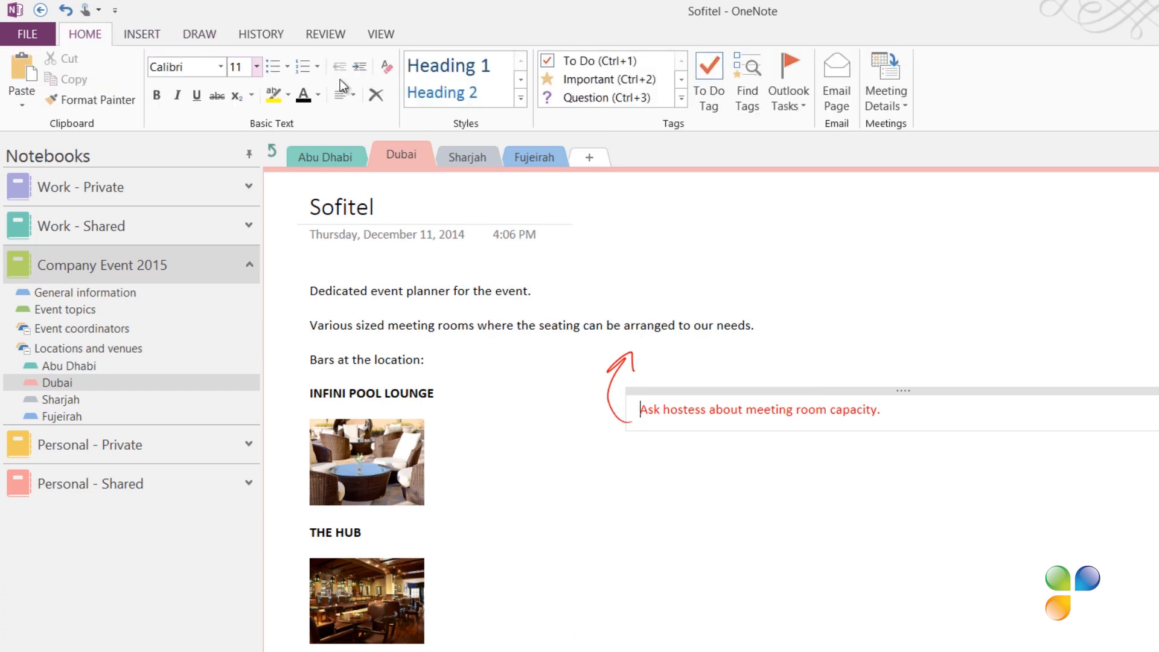
click(784, 77)
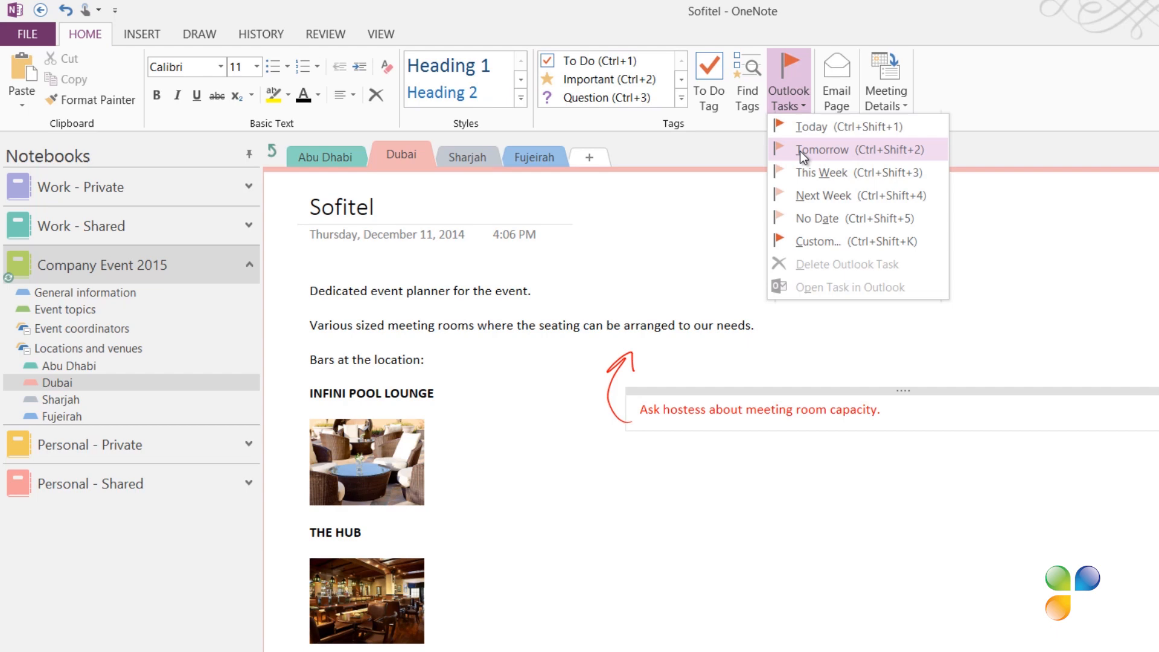
click(799, 151)
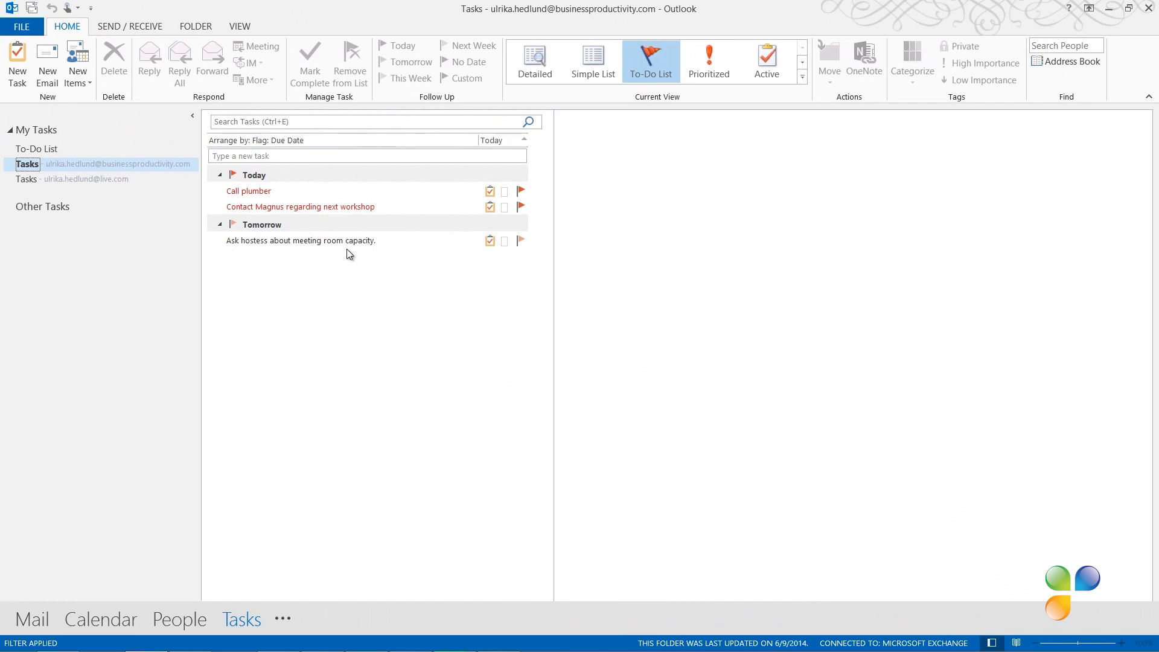
Step: In Outlook, open the "Ask hostess about meeting room capacity." task and mark it complete
double_click(344, 242)
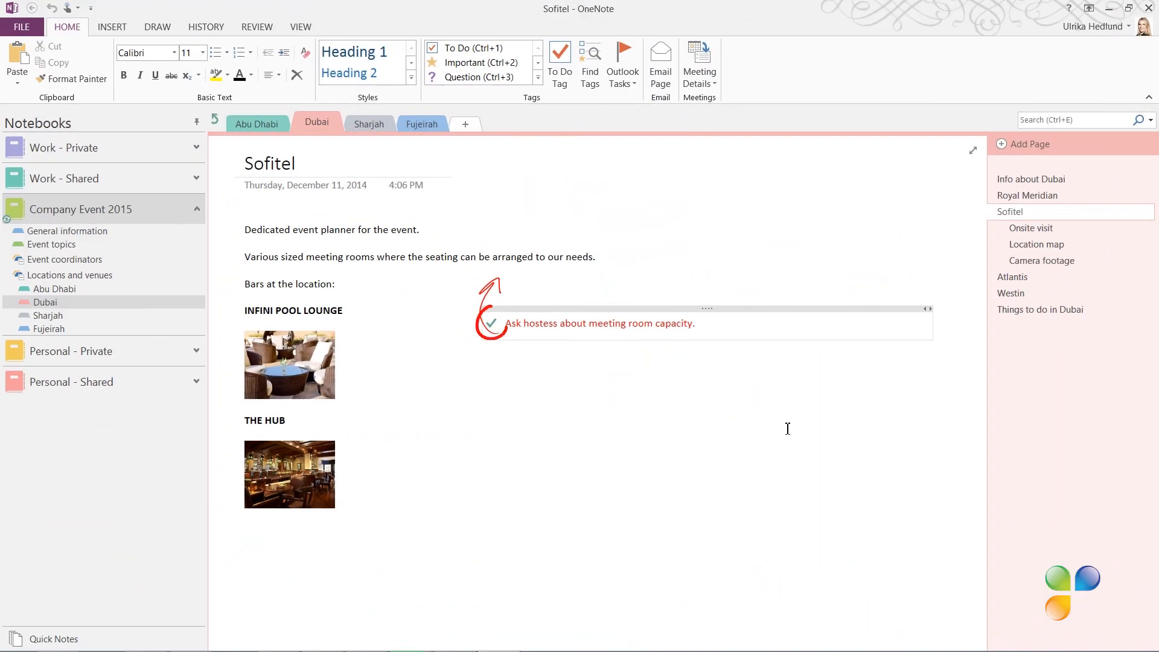
Step: Add a page titled "Financials" to the General information section of the Company Event 2015 notebook
click(769, 429)
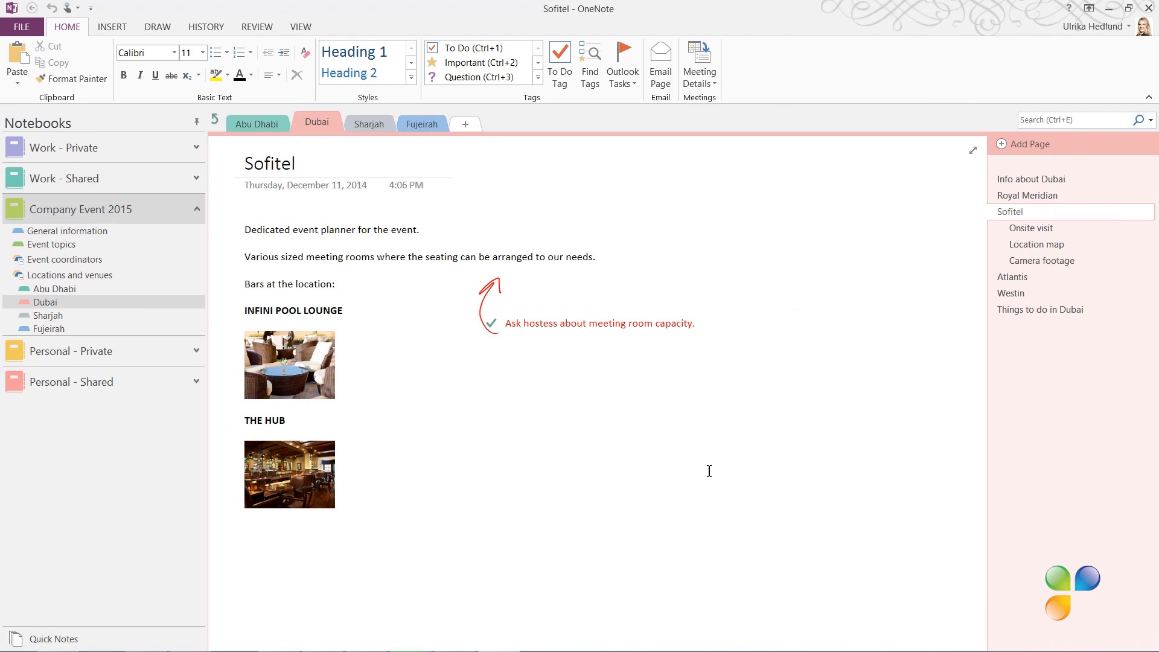
click(89, 232)
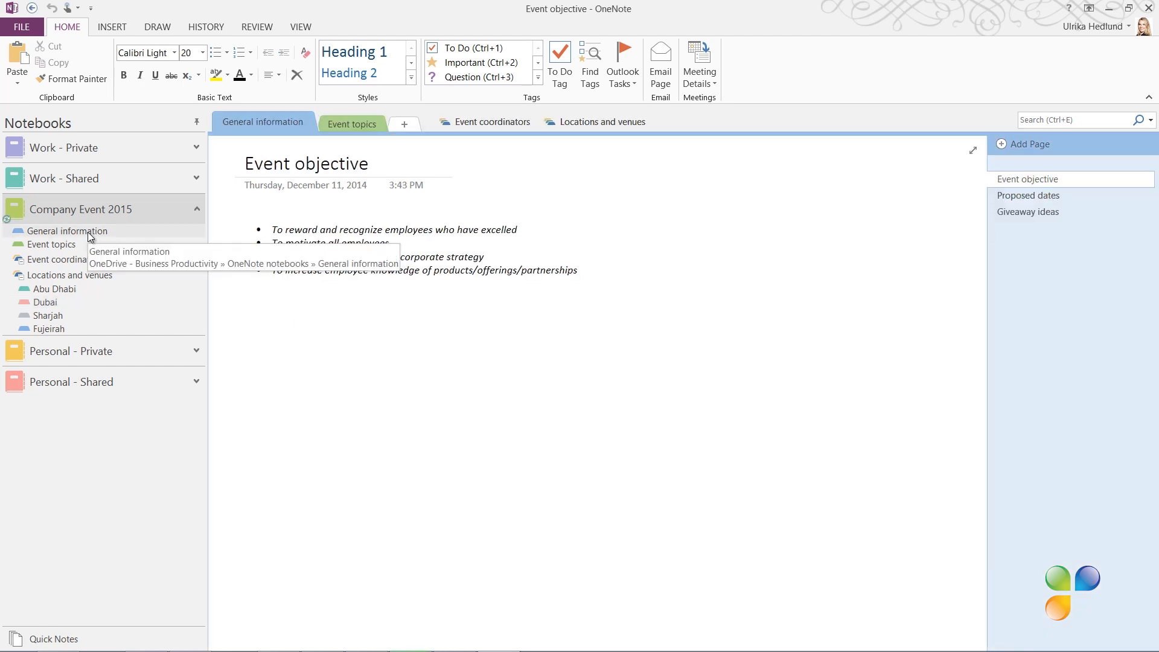
click(1031, 148)
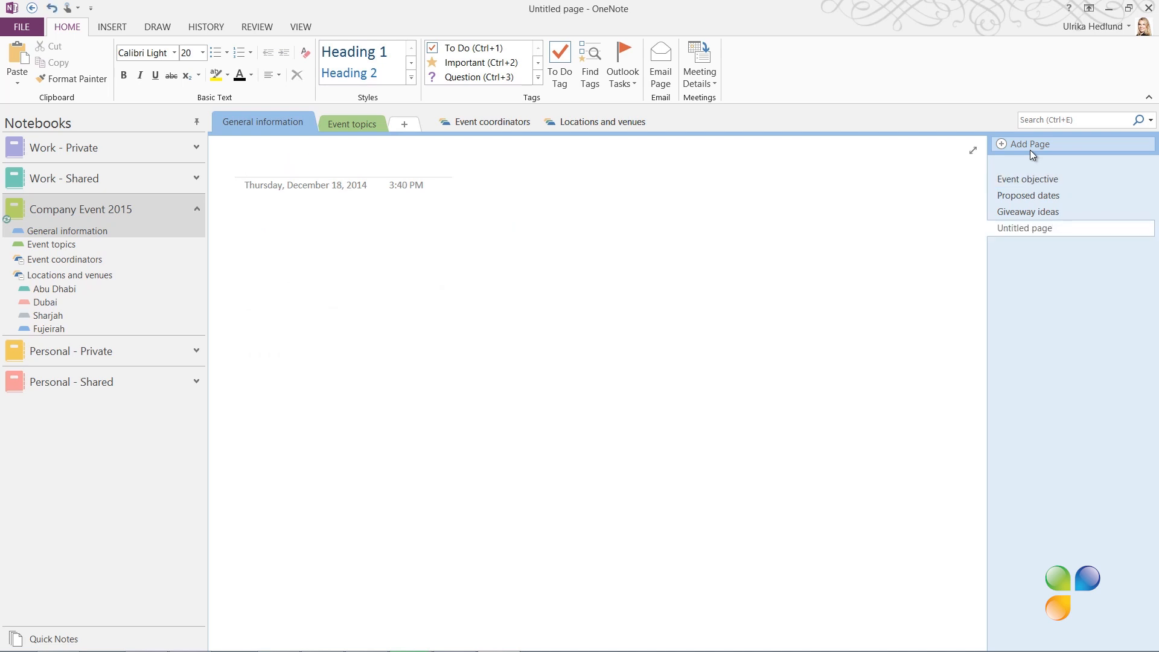
text(Financials)
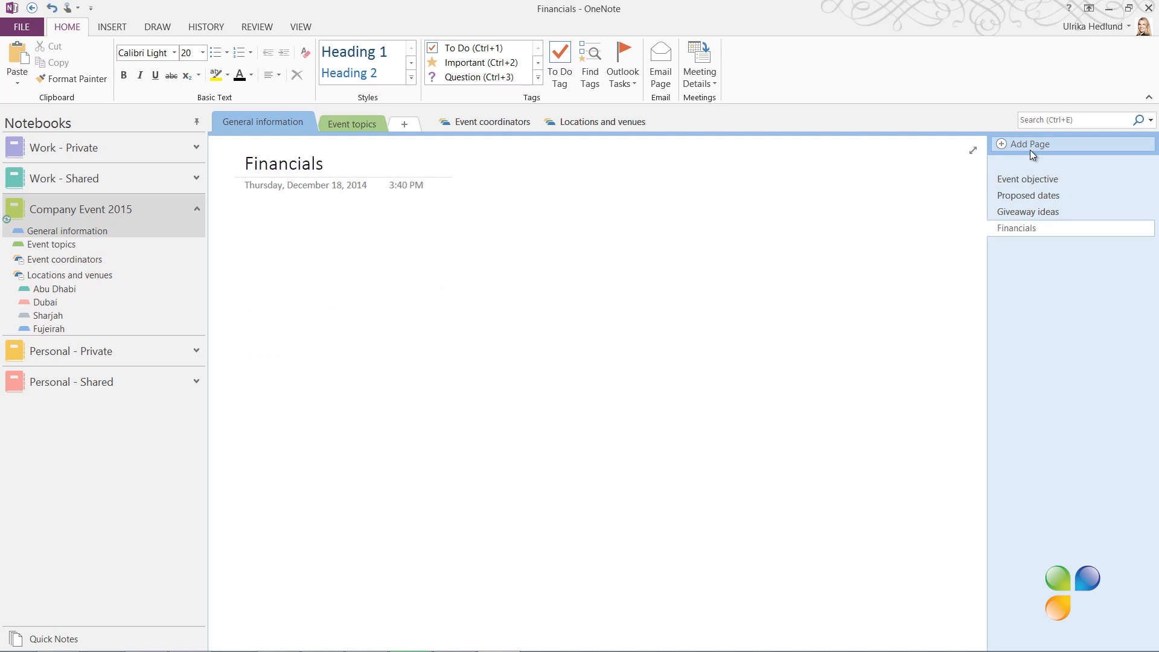
Step: Insert a three-column table listing Item, Description and Budget (USD): Accommodation 25,000, Bus transport 2,000, Keynote speaker 5,500, Food and beverage 10,000, Other 5,000
click(252, 232)
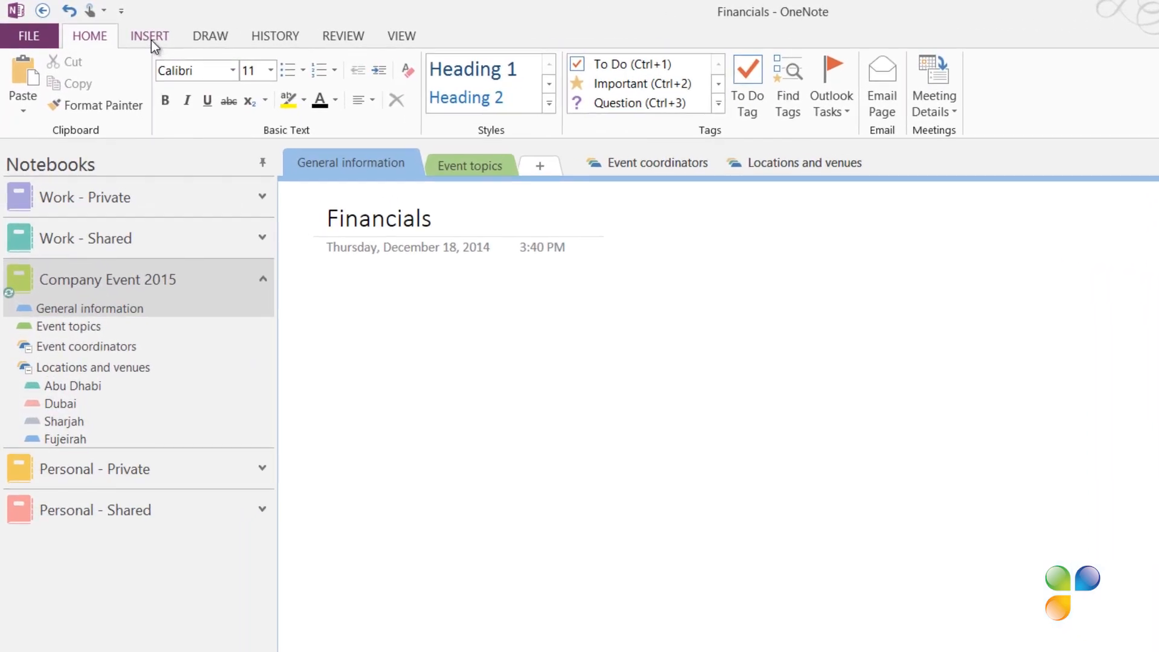
click(112, 26)
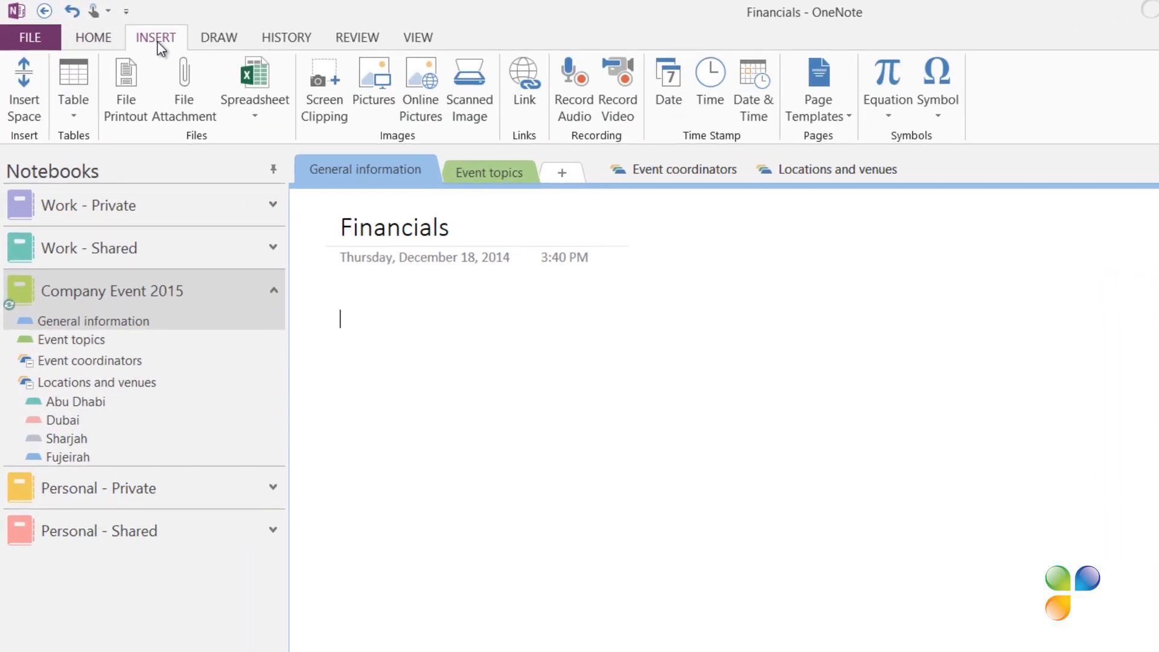
click(65, 114)
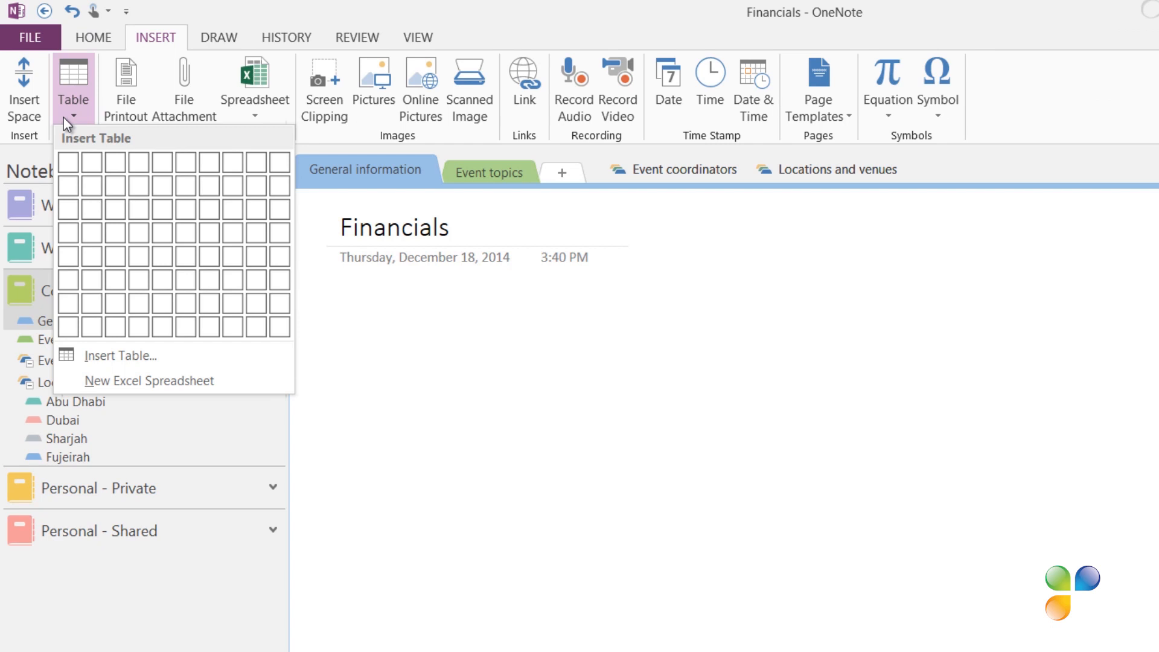
click(115, 187)
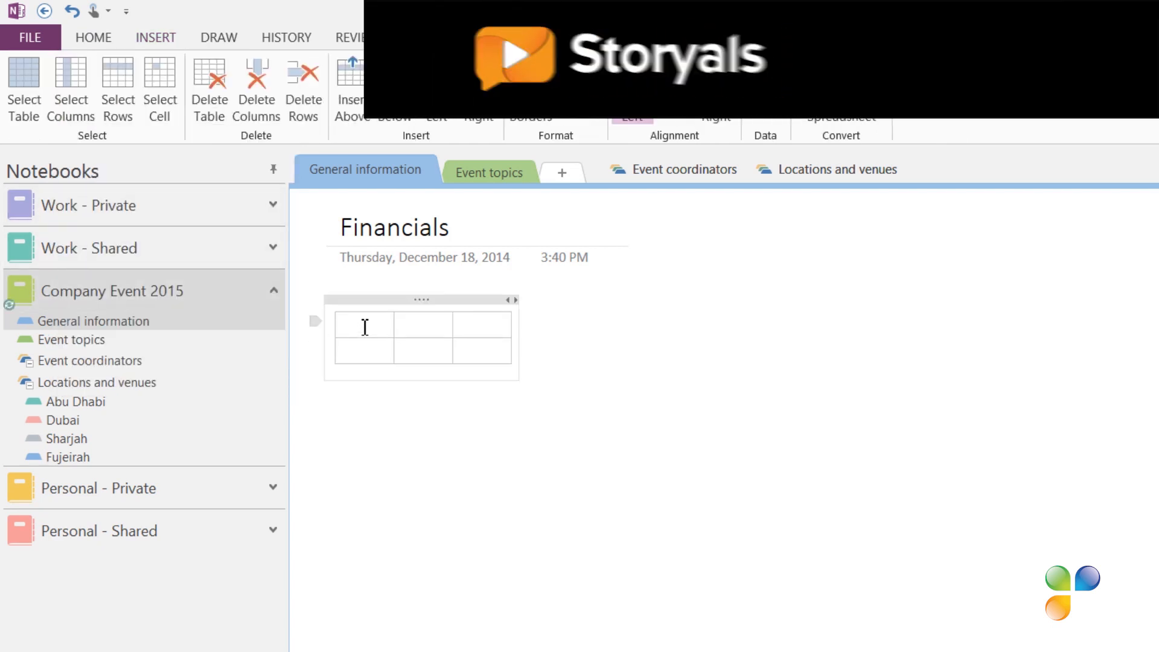
text(Item)
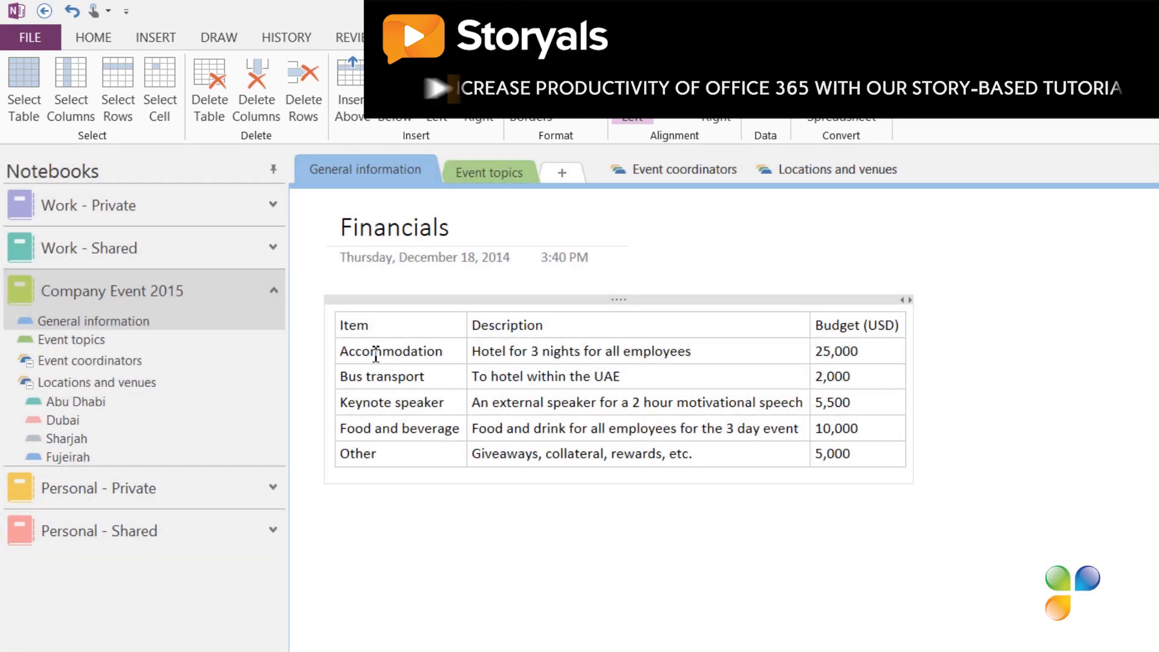
Step: Shade the header row of the budget table dark grey
drag(391, 324, 857, 329)
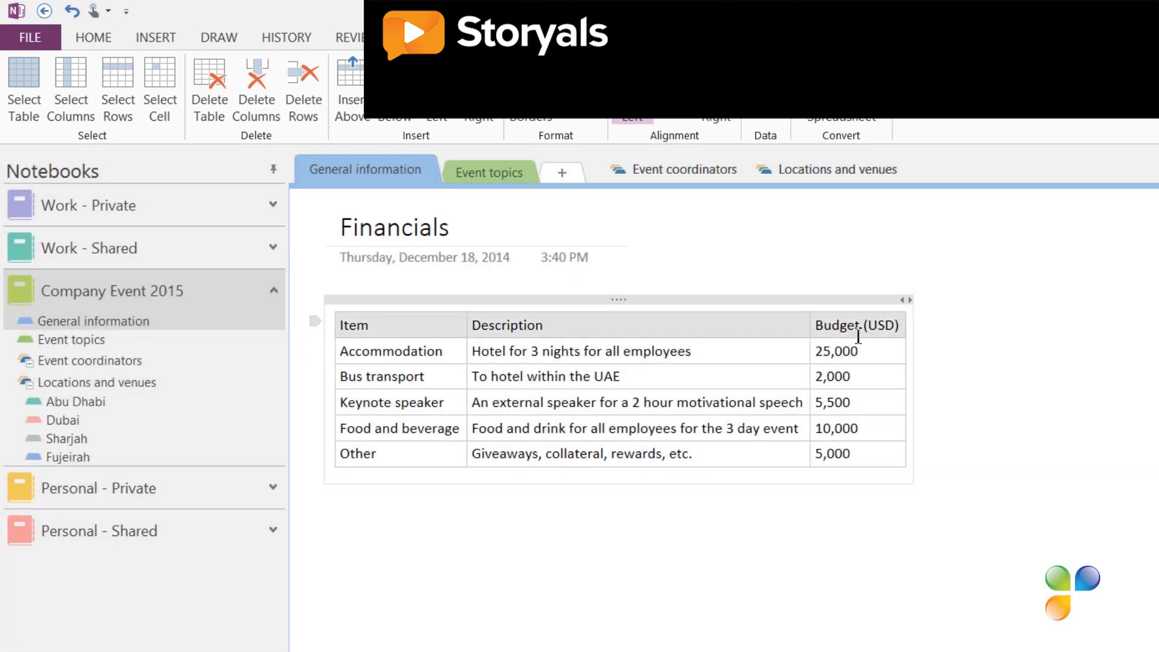
click(578, 112)
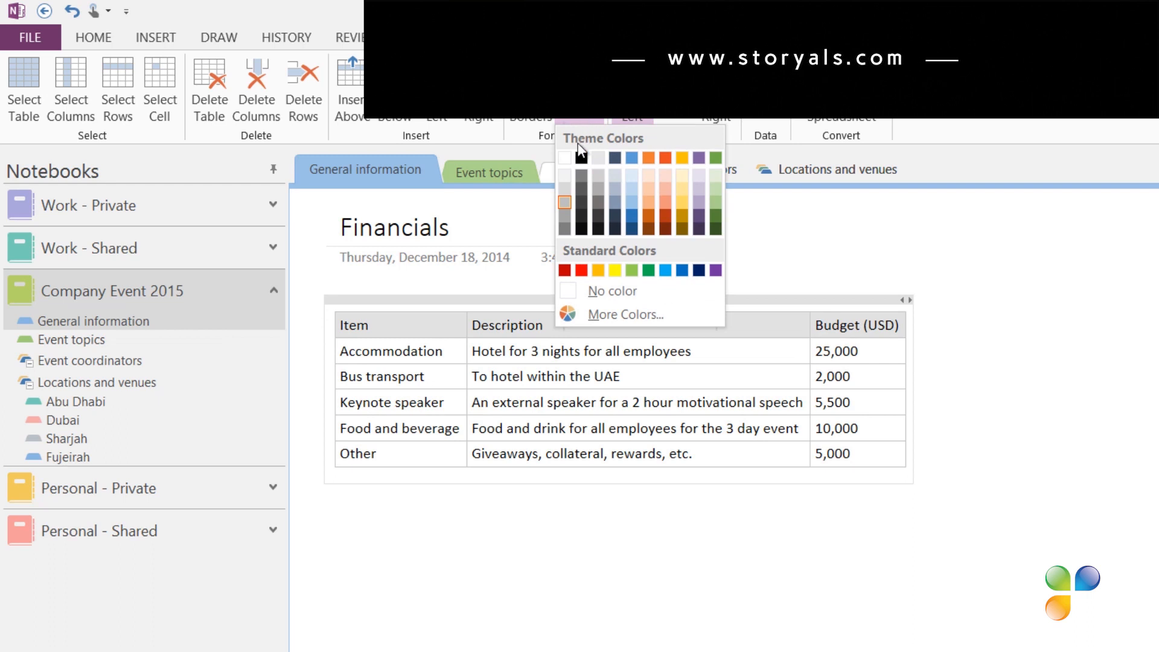
click(560, 217)
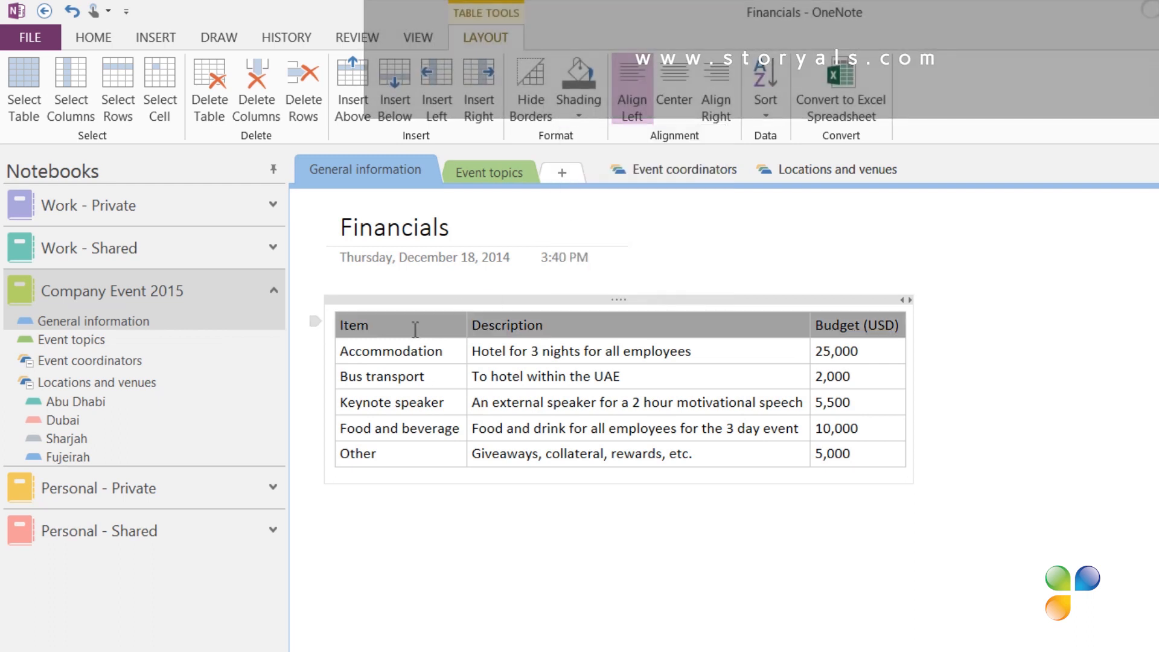
Step: Make the header row text of the budget table white, bold and italic
click(413, 329)
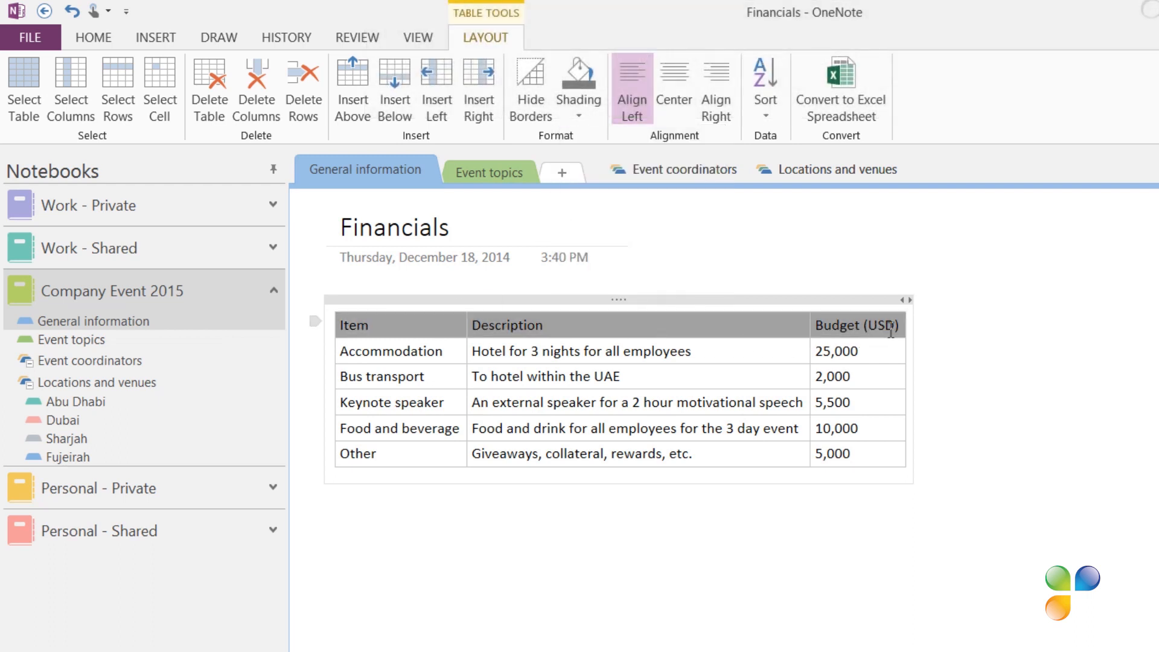
right_click(888, 327)
click(1015, 298)
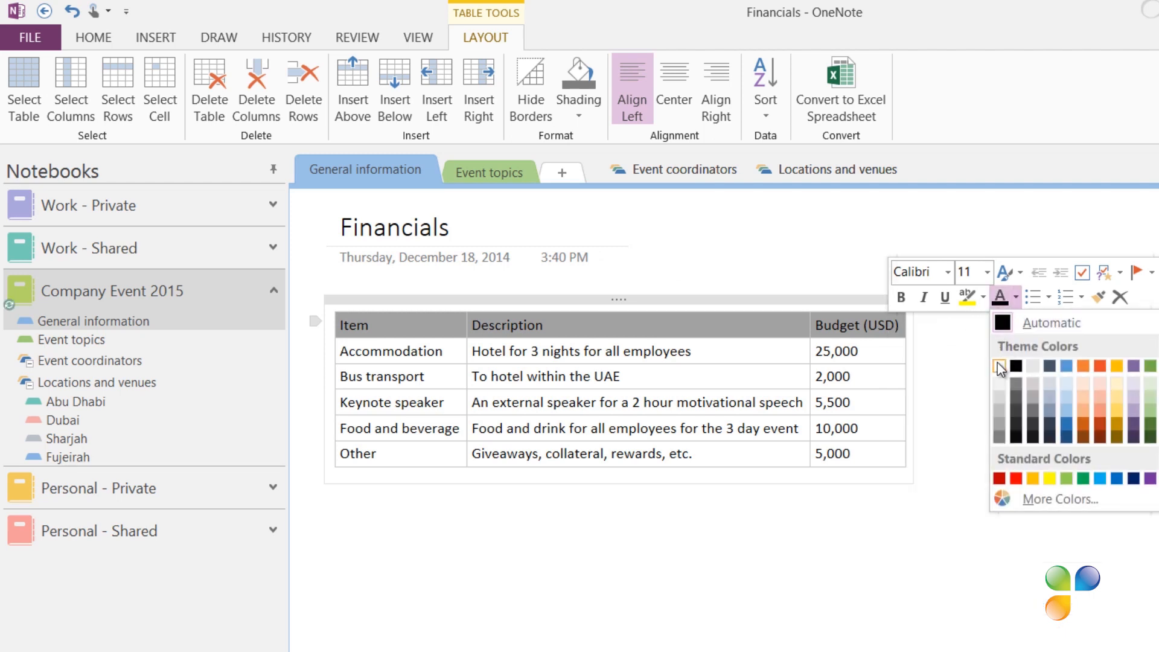
click(999, 366)
click(902, 297)
click(932, 296)
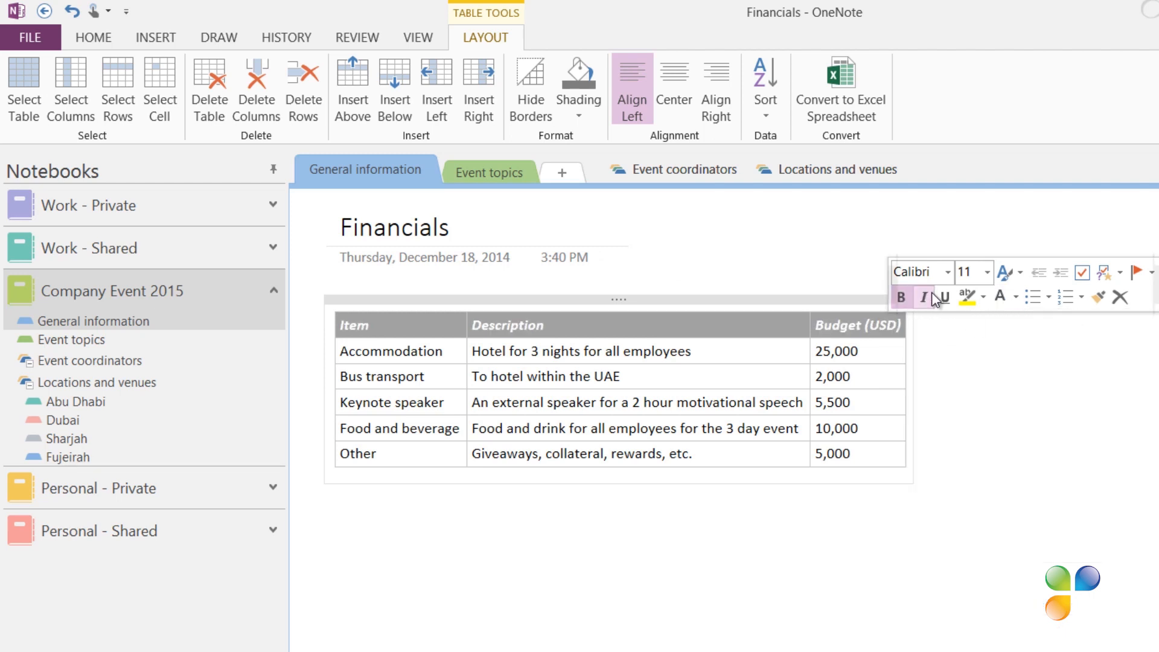
click(948, 356)
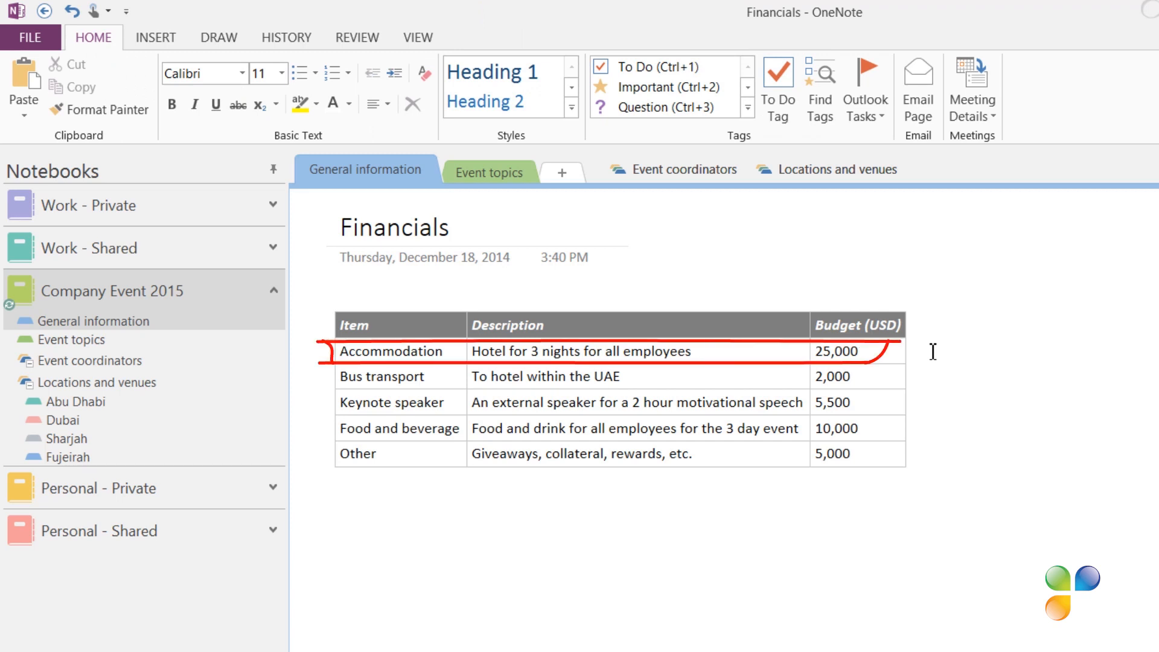
Step: Calculate 25000/3 in a separate note beside the Accommodation row and delete that note
click(933, 351)
text(25000)
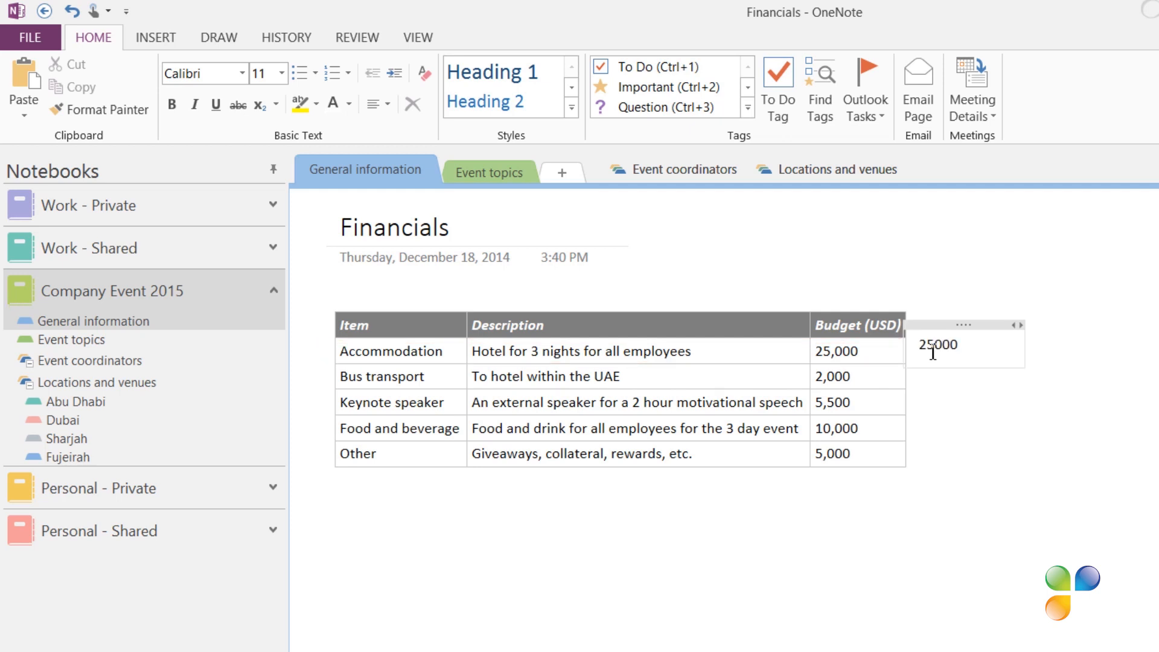
text(/3=)
key(Return)
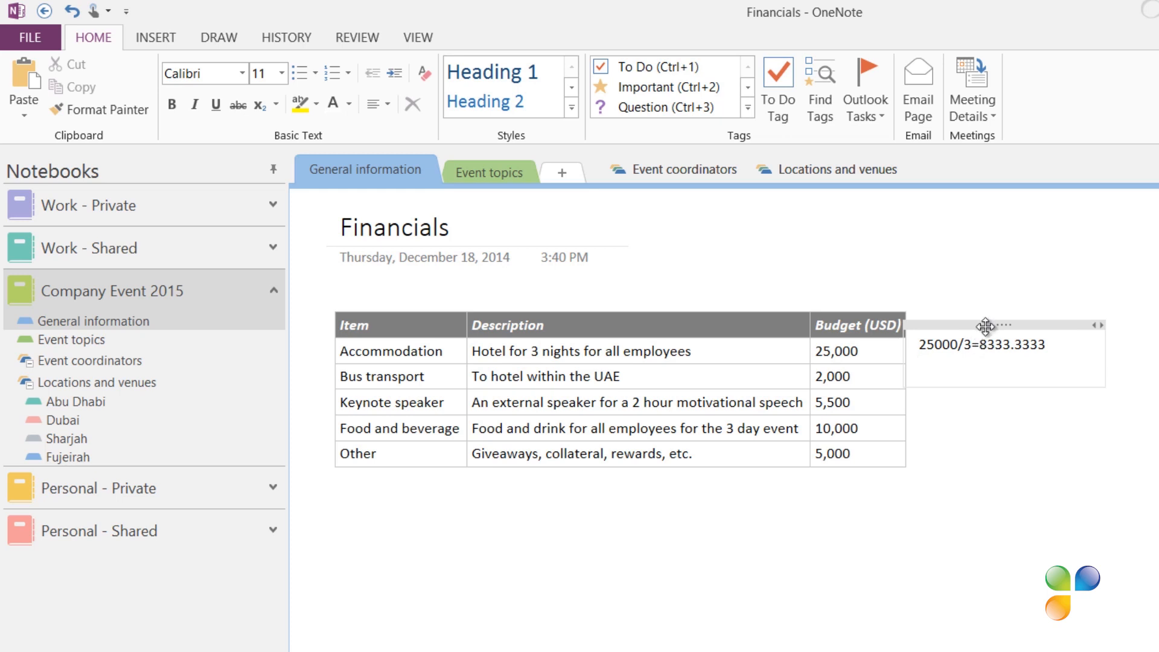
click(985, 326)
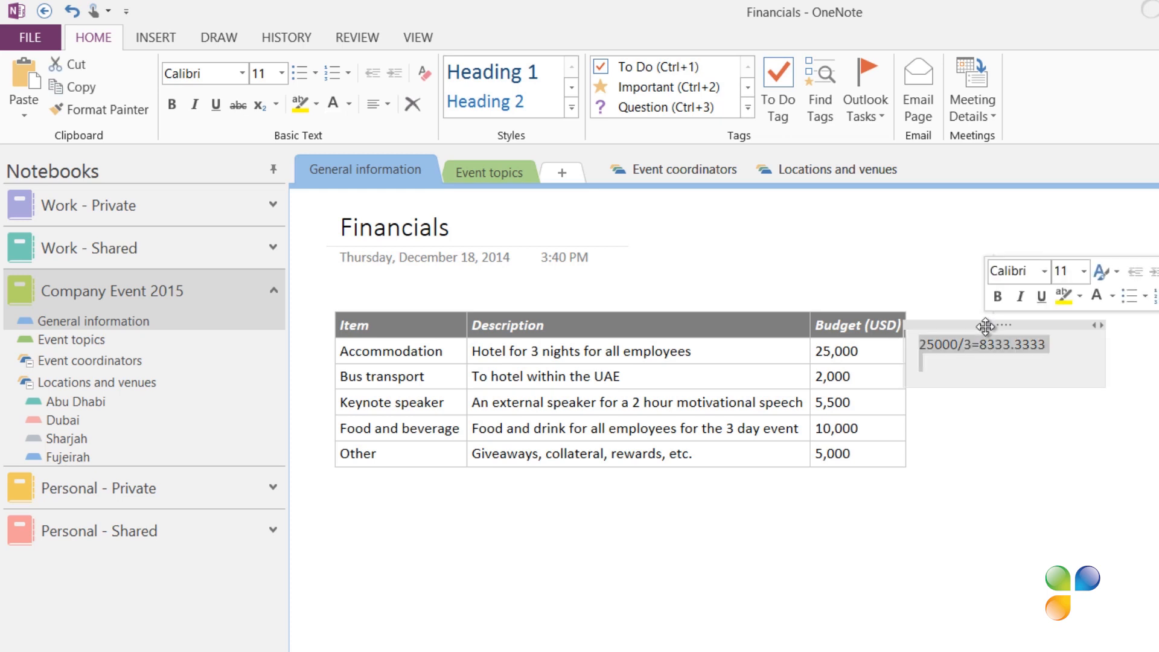
key(Delete)
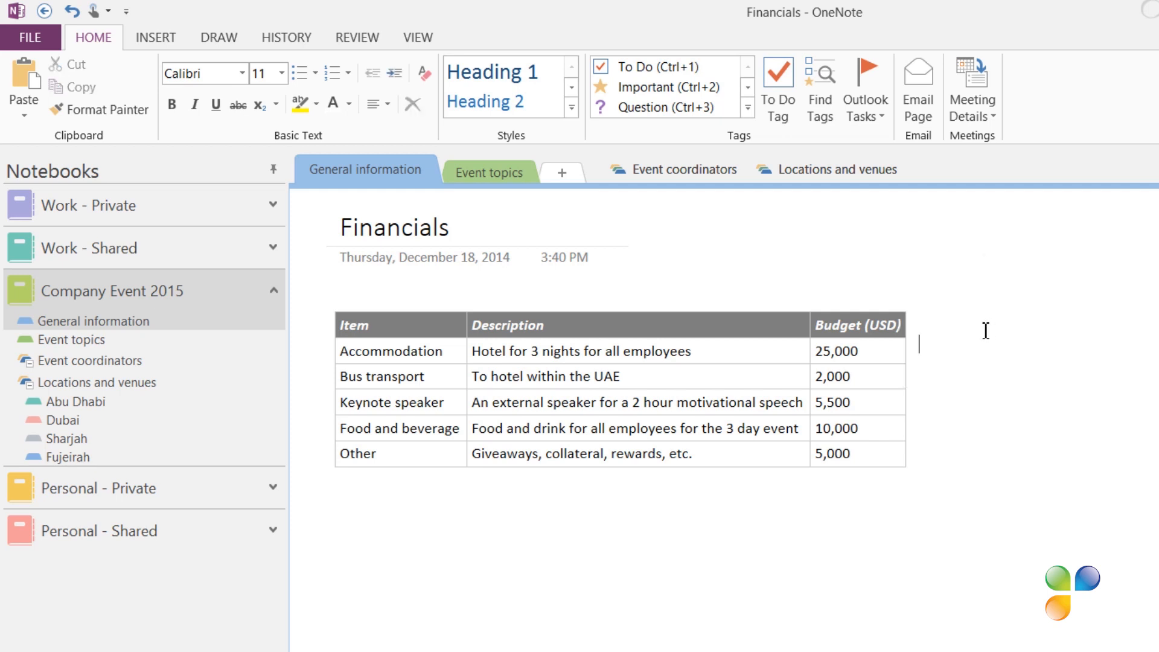
Step: Add a row labelled "Total" at the end of the budget table and convert the table to an Excel spreadsheet
click(884, 457)
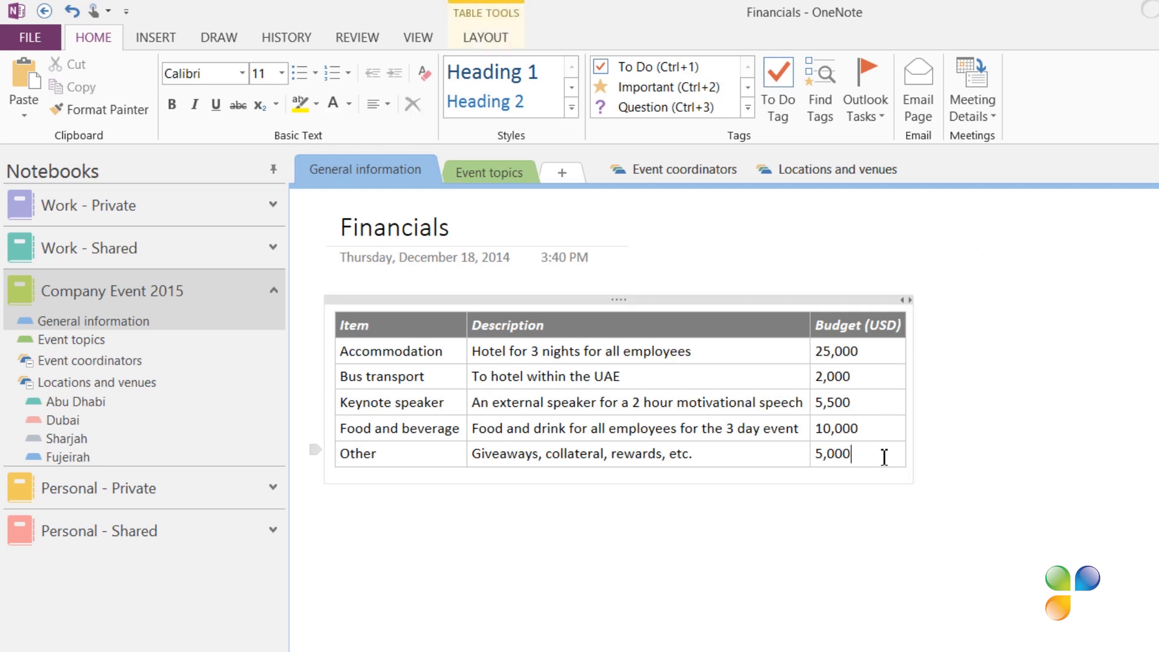
key(Tab)
text(Total)
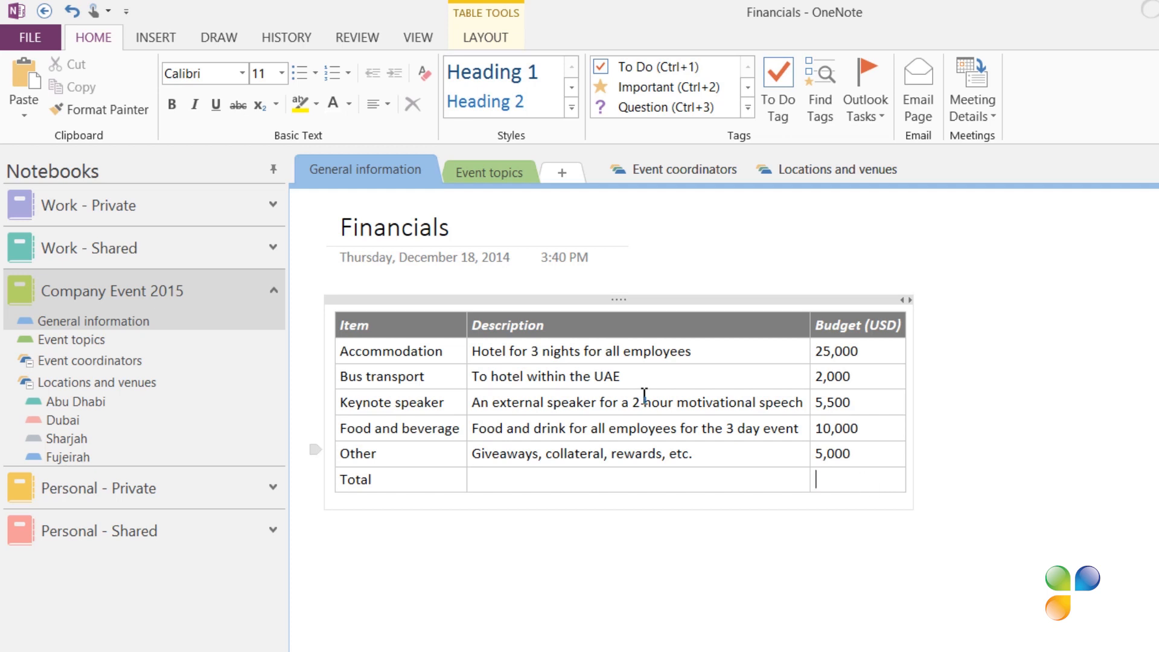
click(486, 35)
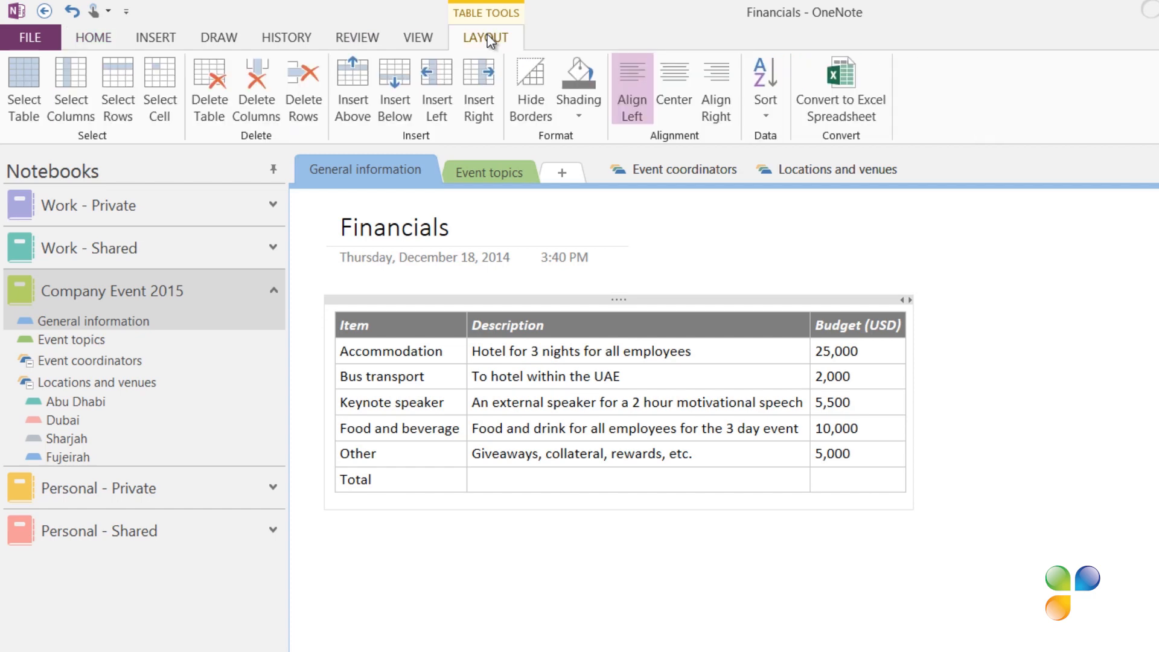
click(841, 91)
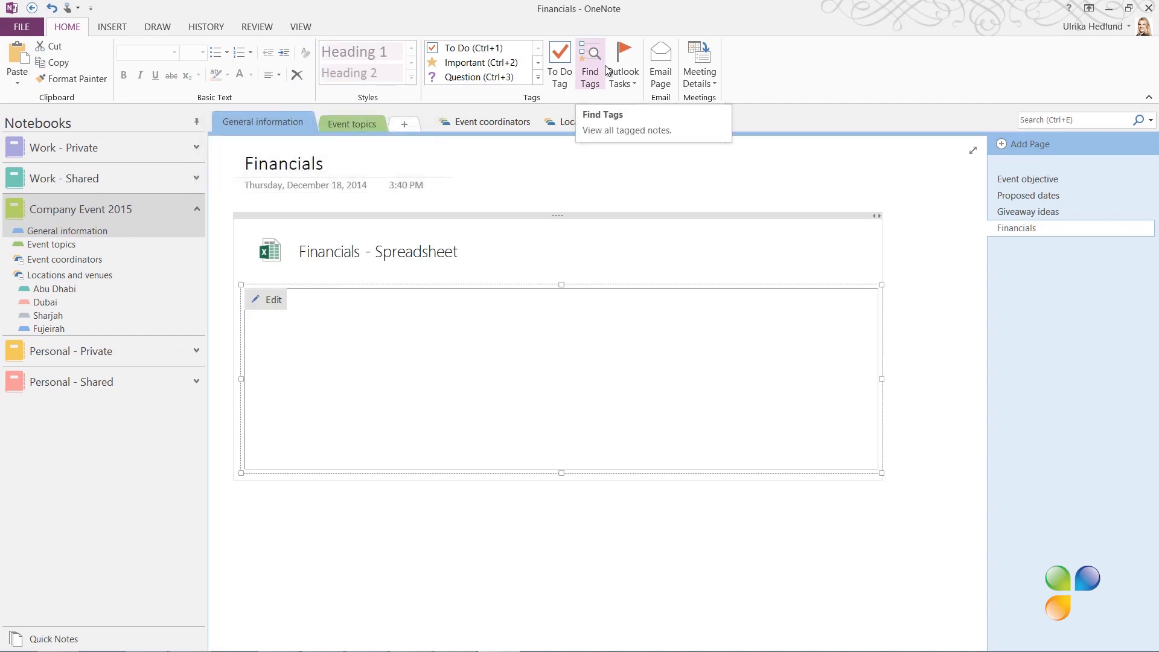
Step: Open the embedded Financials spreadsheet for editing in Excel and enter =SUM(C2:C6) in cell C7
click(272, 300)
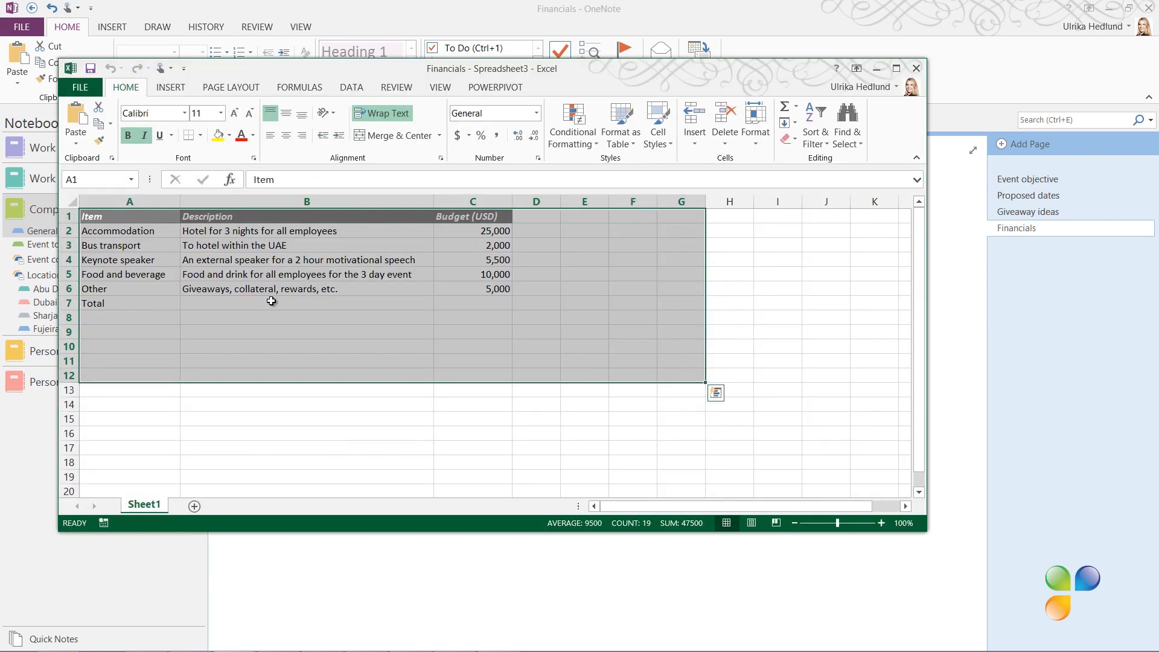
click(469, 303)
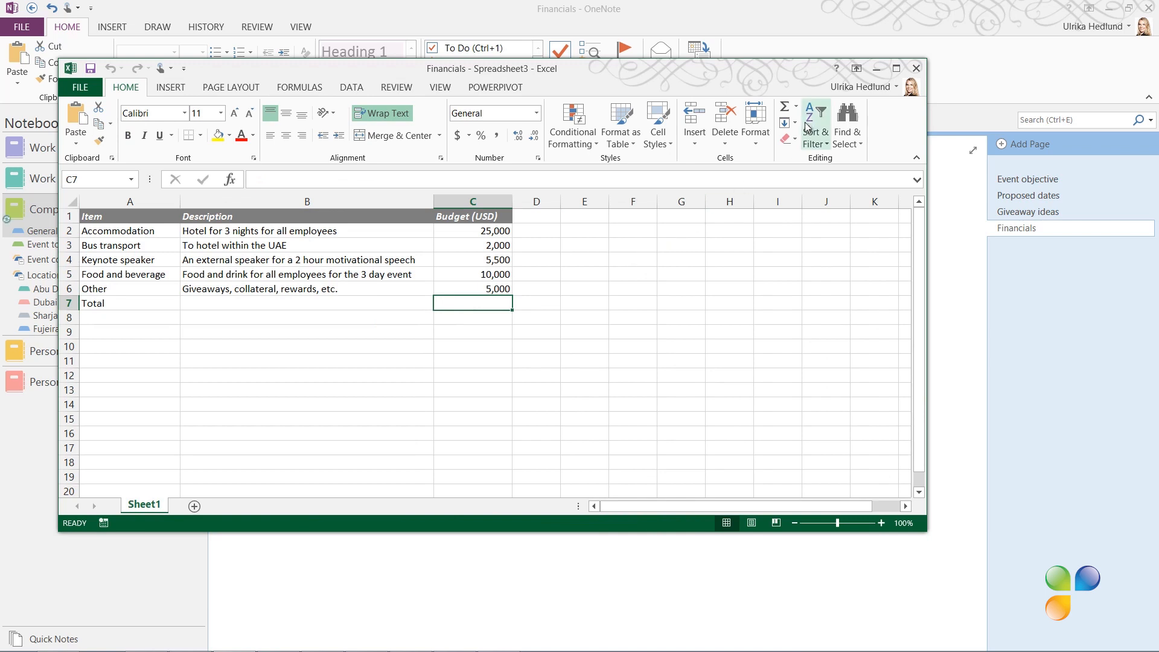
click(791, 109)
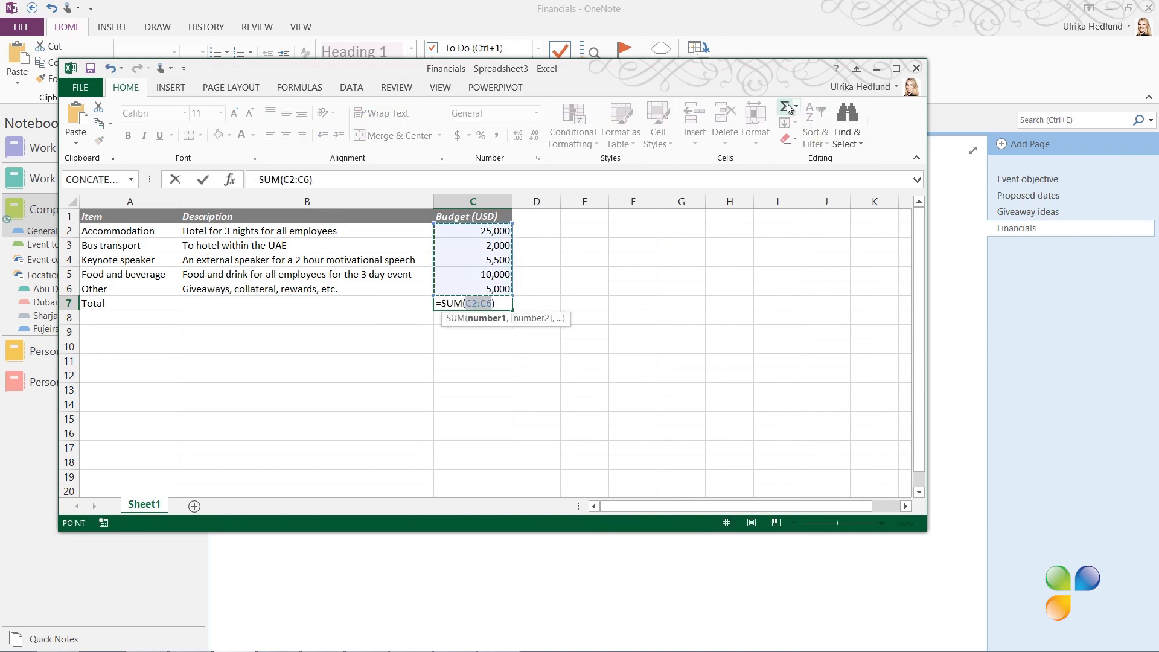
click(789, 109)
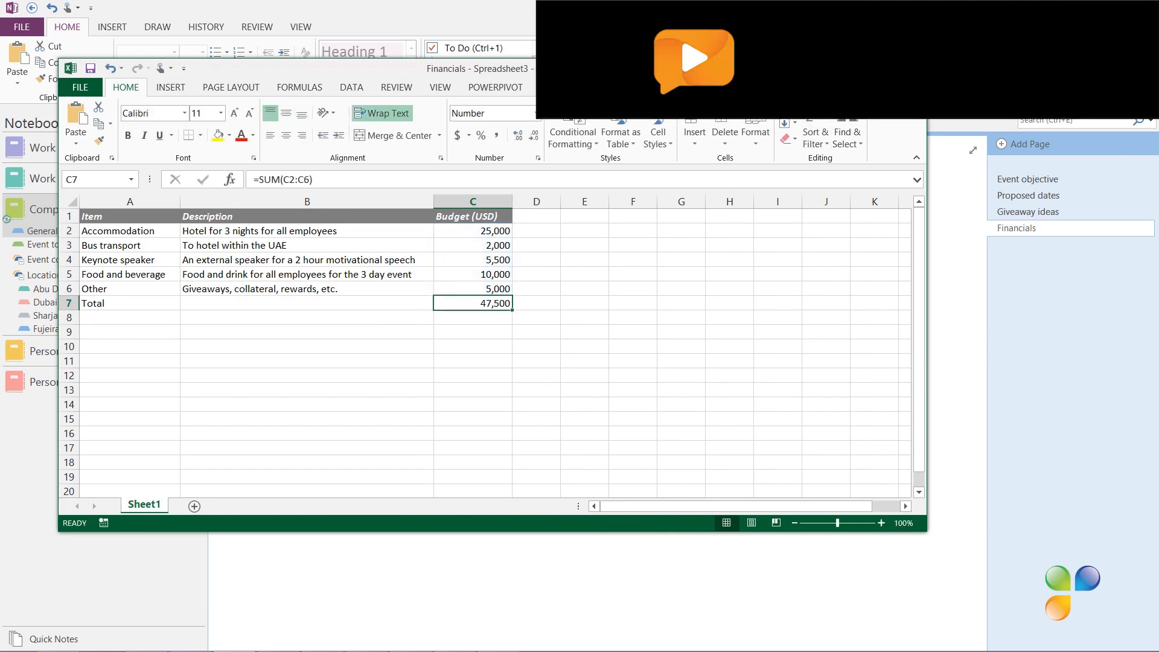
Step: Format the Total row, cells A7 to C7, as bold and italic
key(shift+Left)
key(shift+Left)
key(ctrl+b)
key(ctrl+i)
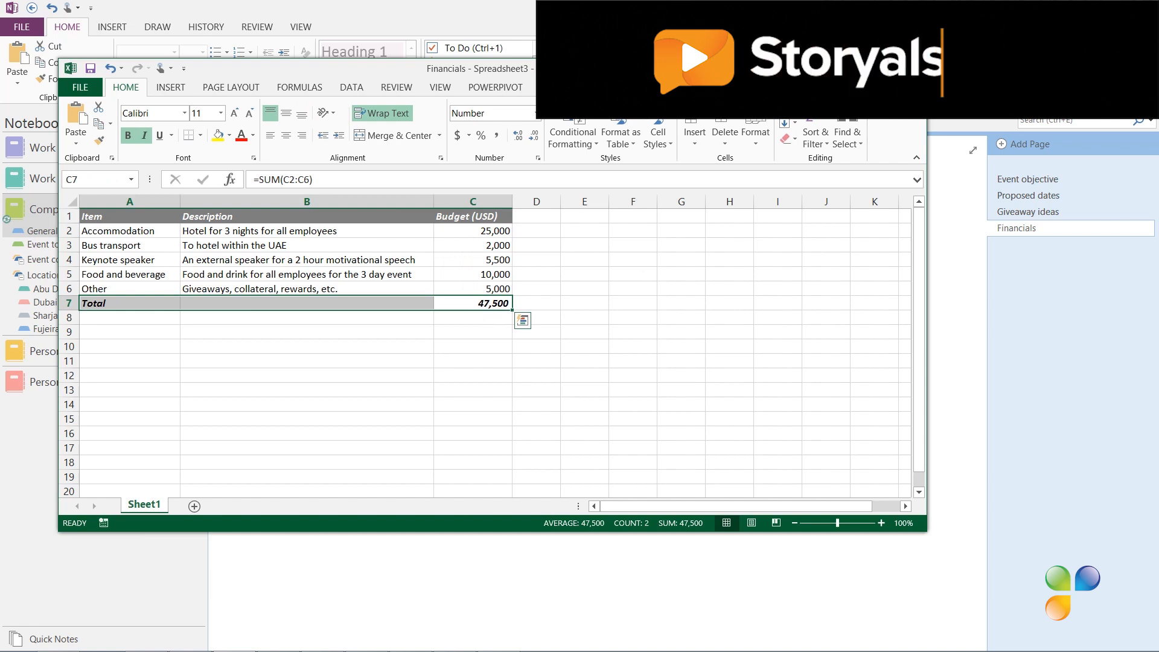